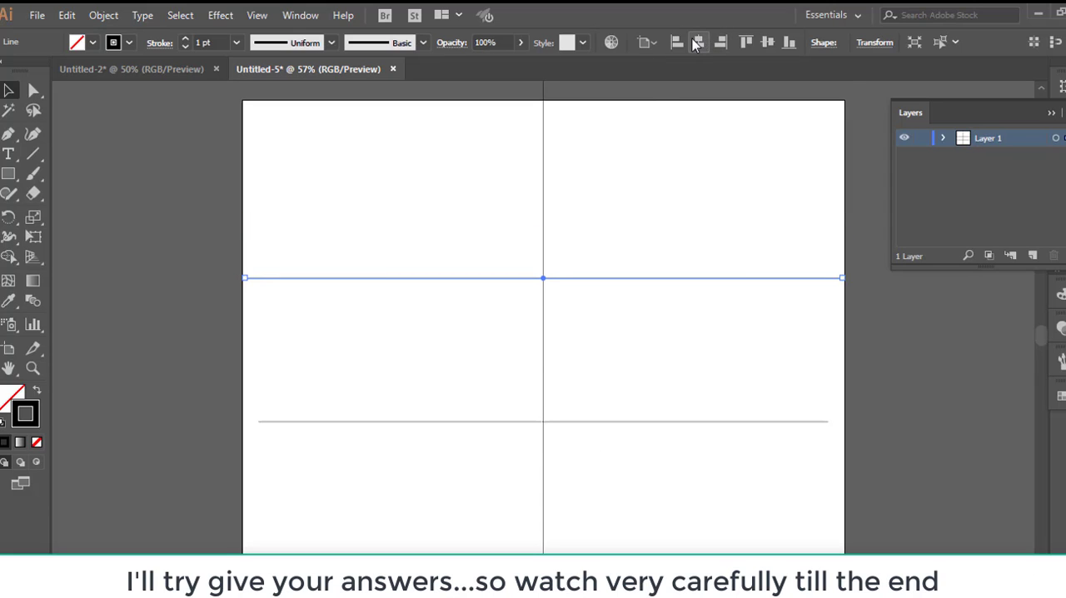
# Step: Paint a test curl with the Paintbrush above the upper horizontal line, to the right of the vertical centre line
pyautogui.click(33, 173)
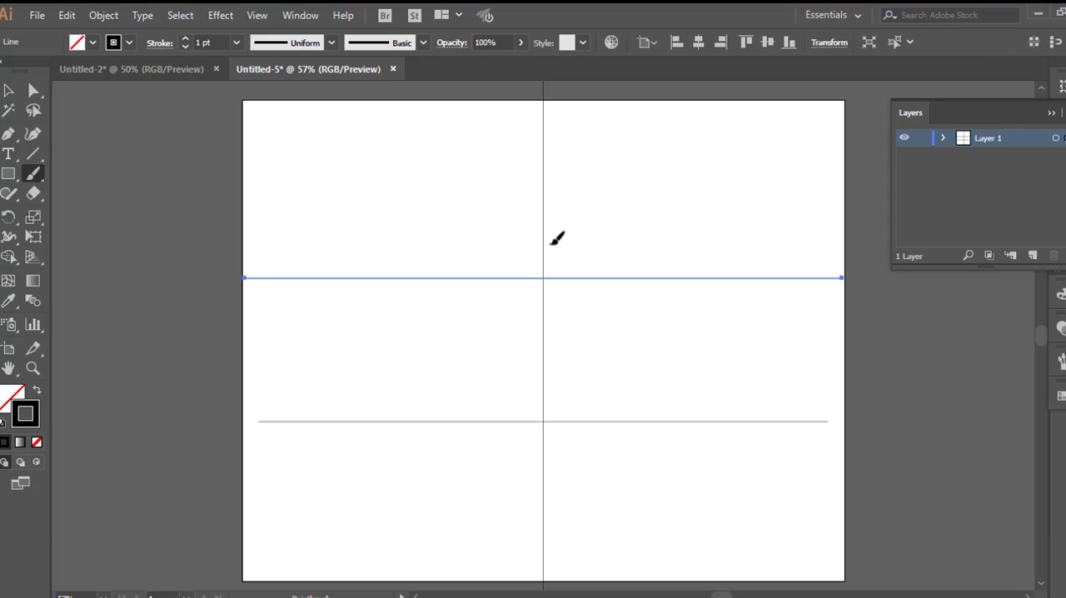
pyautogui.moveTo(563, 244)
pyautogui.mouseDown()
pyautogui.moveTo(633, 200)
pyautogui.moveTo(669, 206)
pyautogui.moveTo(681, 219)
pyautogui.moveTo(674, 250)
pyautogui.moveTo(639, 219)
pyautogui.mouseUp()
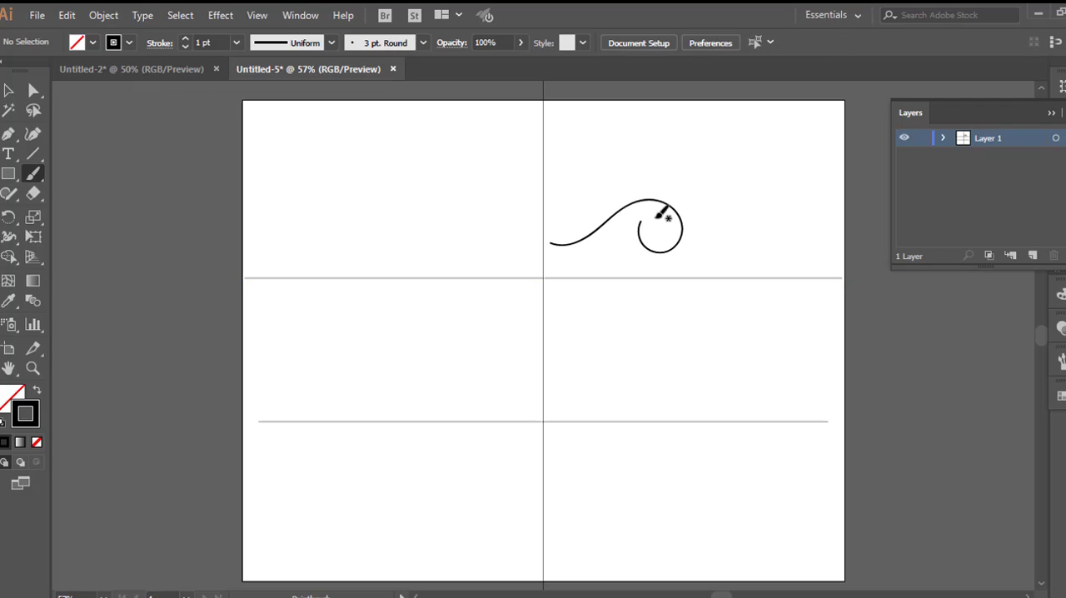
# Step: Apply a Transform effect to all of Layer 1 with Reflect X and 1 copy, using the preview to check the mirroring
pyautogui.click(1056, 138)
pyautogui.click(218, 15)
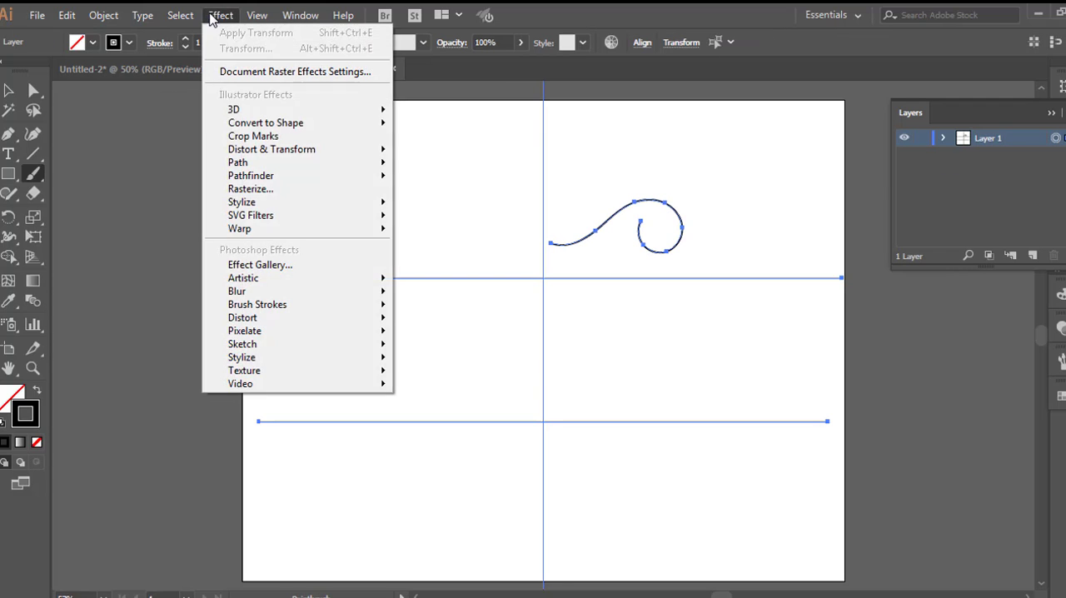
pyautogui.moveTo(249, 149)
pyautogui.click(459, 209)
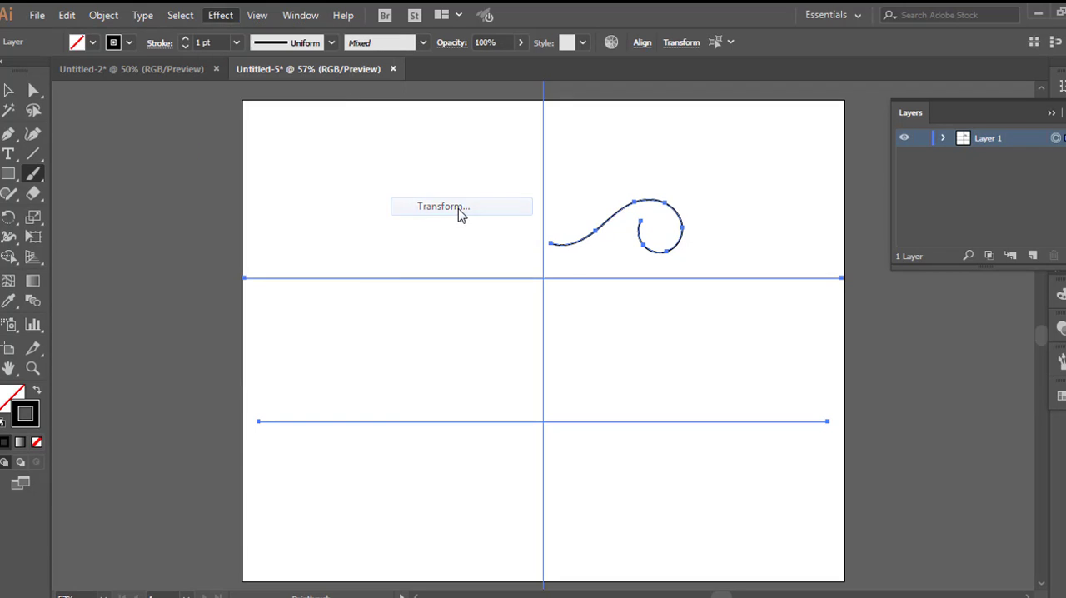
pyautogui.click(255, 404)
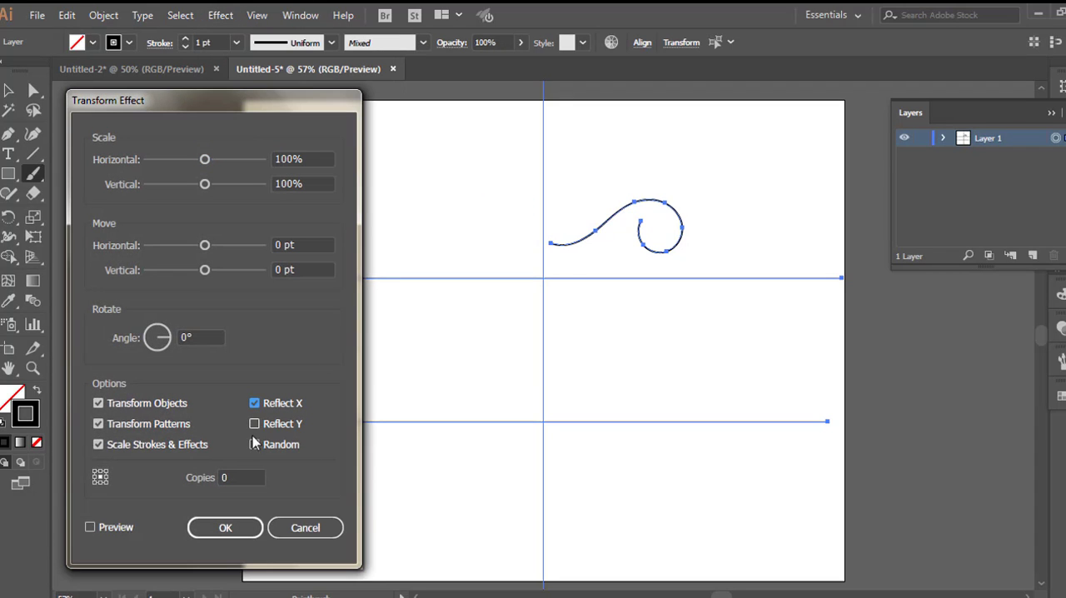
pyautogui.click(239, 477)
pyautogui.press('Up')
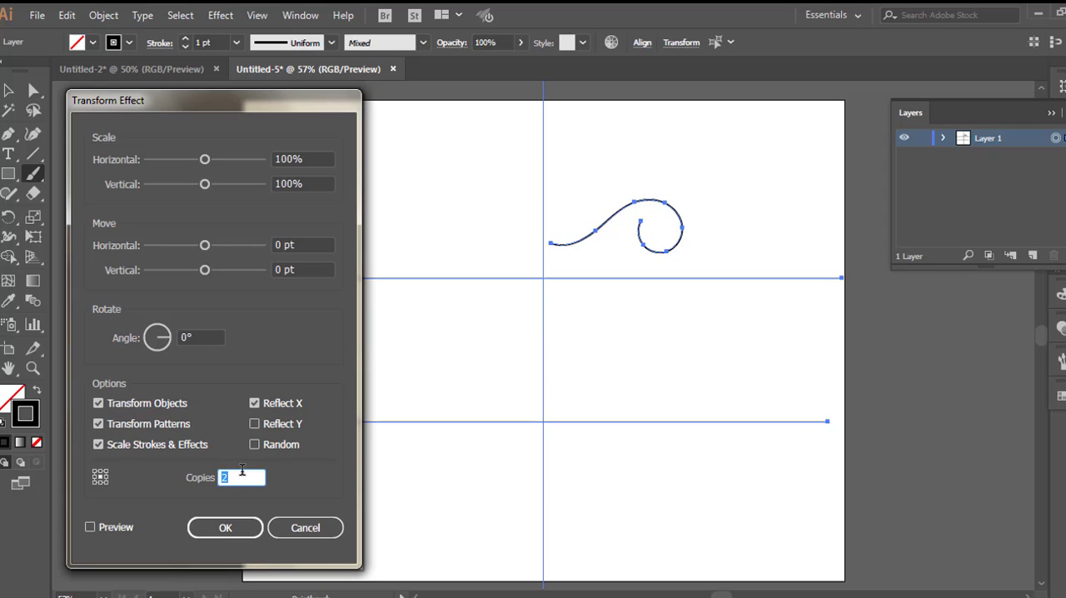
pyautogui.click(90, 528)
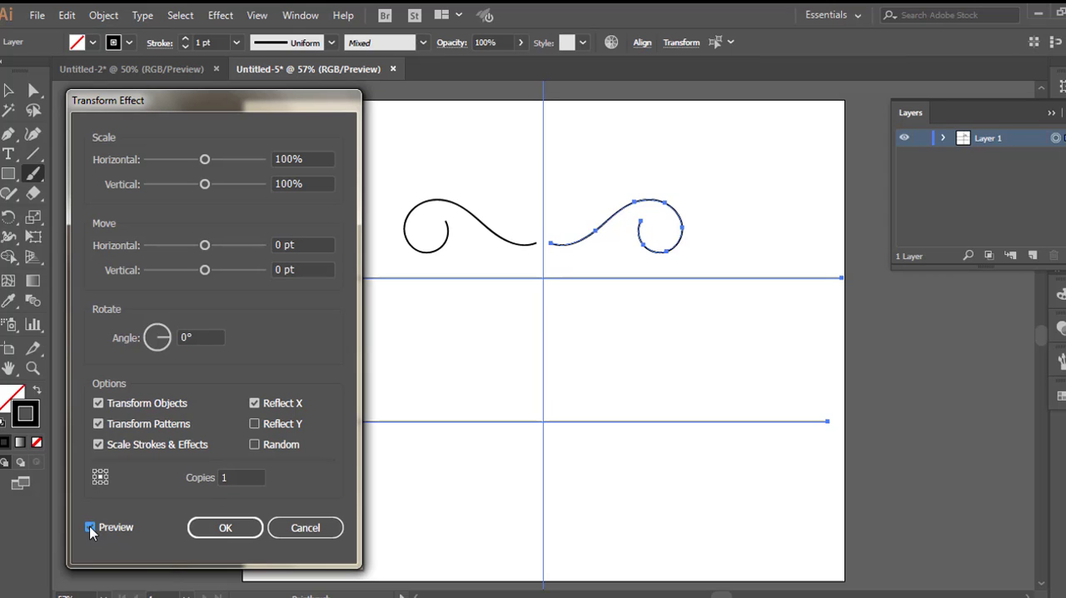
pyautogui.click(212, 533)
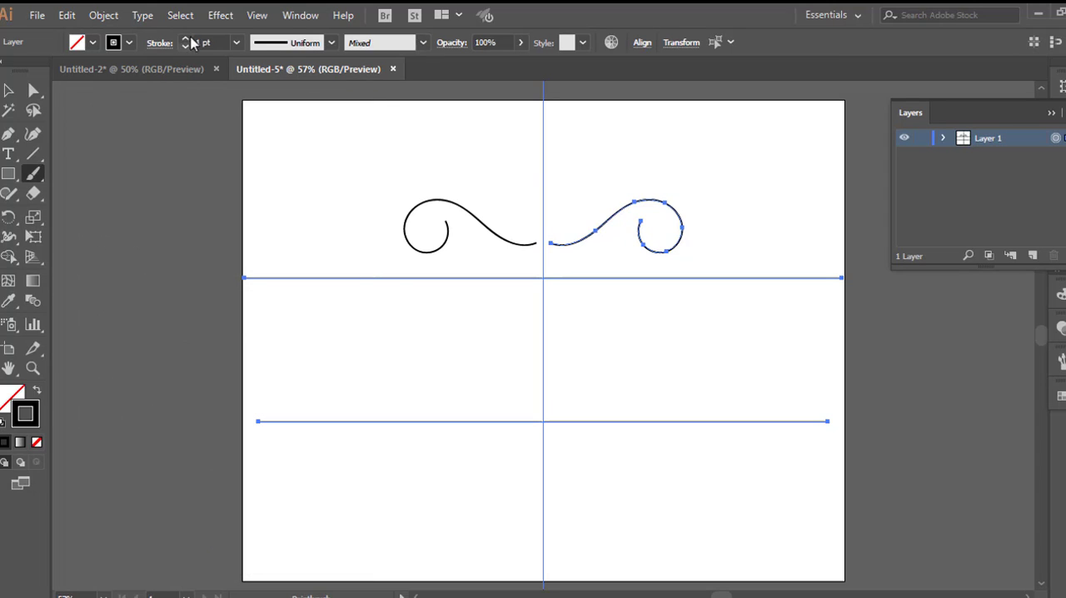
# Step: Add a second Transform effect instance to Layer 1 with Reflect Y and 1 copy, and turn on its preview
pyautogui.click(220, 15)
pyautogui.moveTo(273, 153)
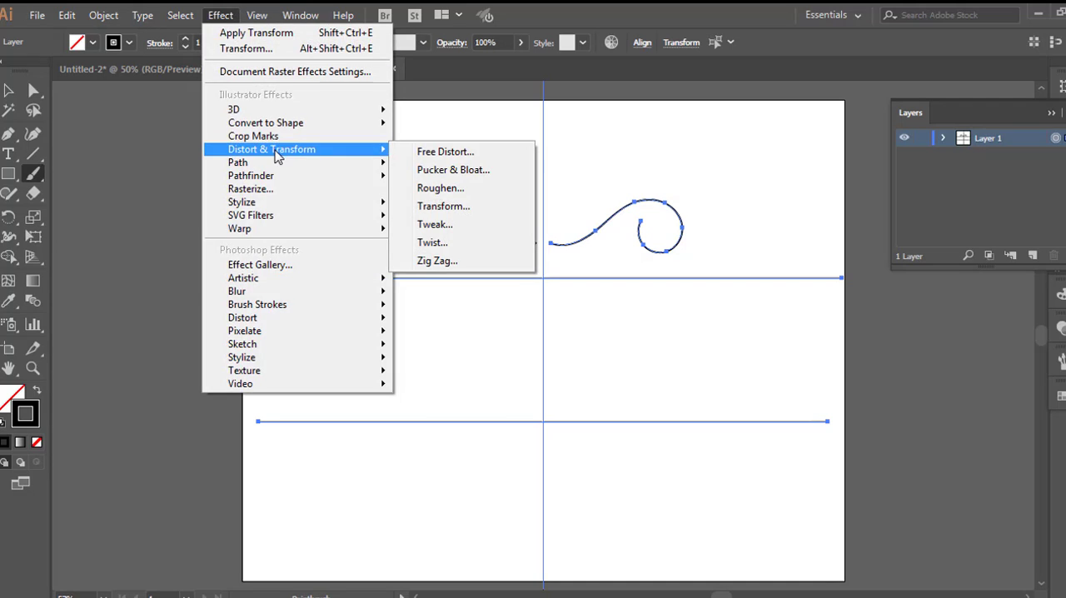
pyautogui.click(443, 206)
pyautogui.click(615, 353)
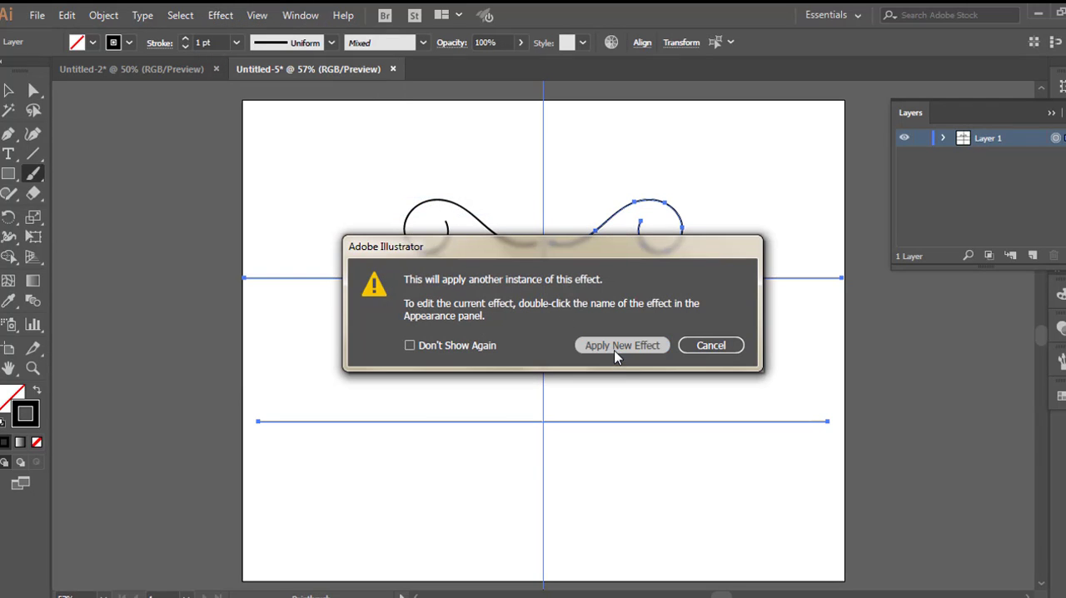
pyautogui.click(253, 424)
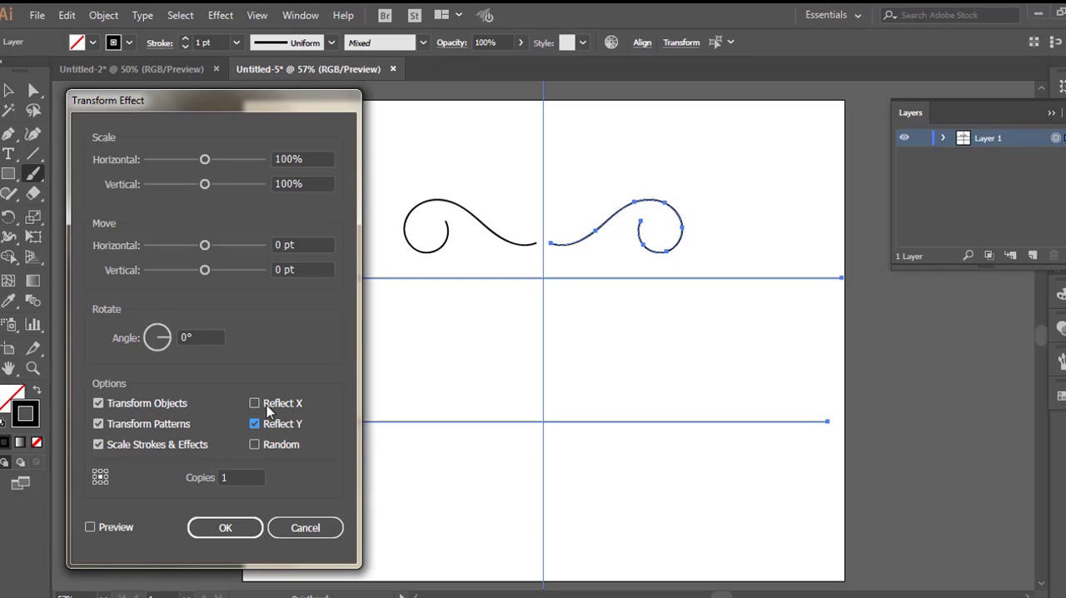
pyautogui.click(89, 529)
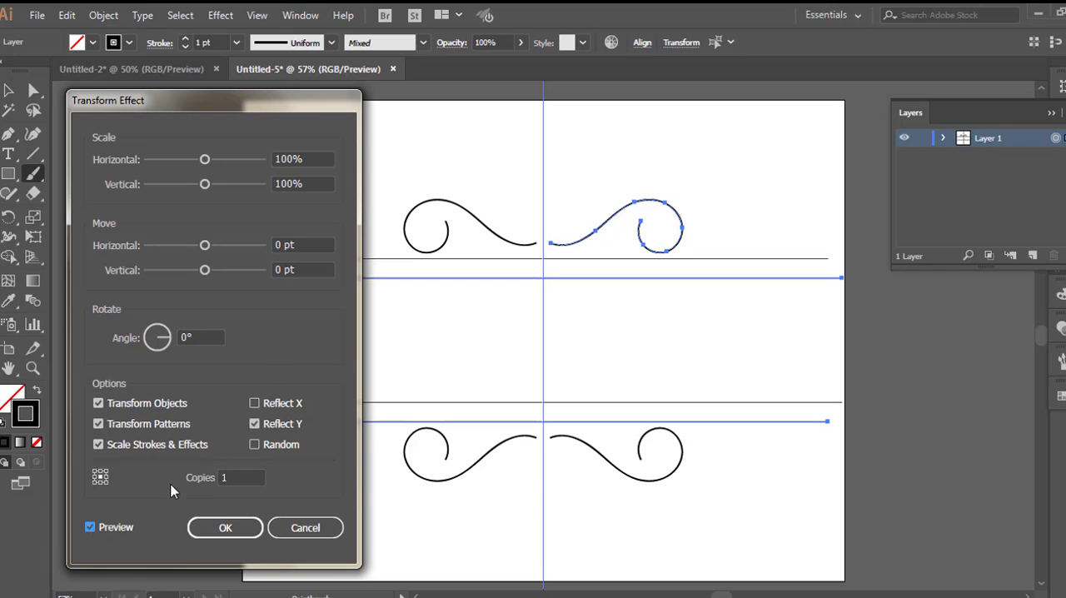
# Step: Scale the reflected copy to 75% horizontally and vertically, move it 26 pt vertically, and apply the effect
pyautogui.click(291, 158)
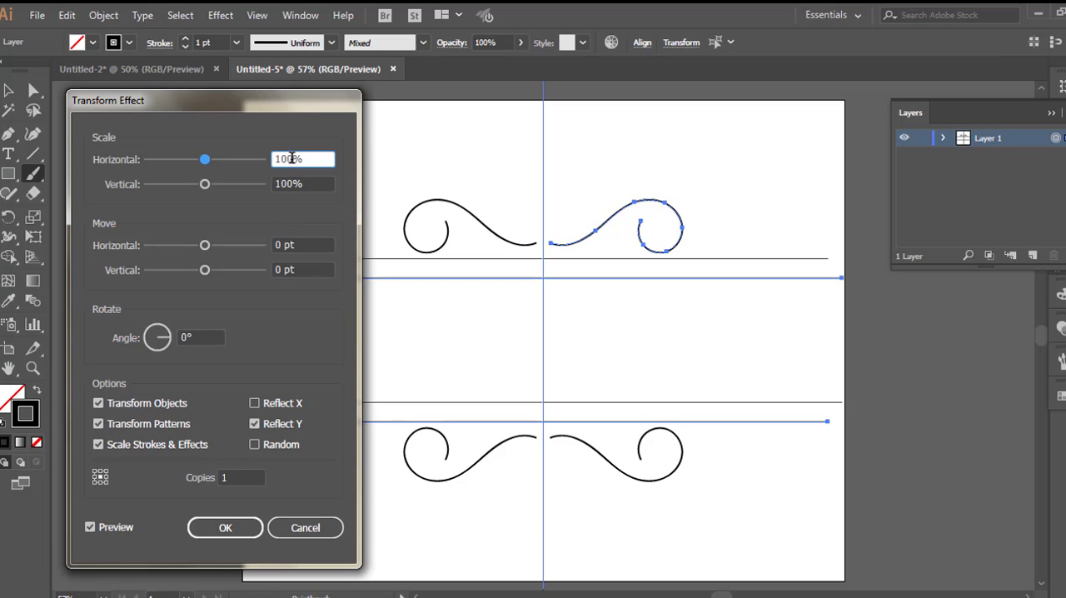
pyautogui.write('75')
pyautogui.click(290, 183)
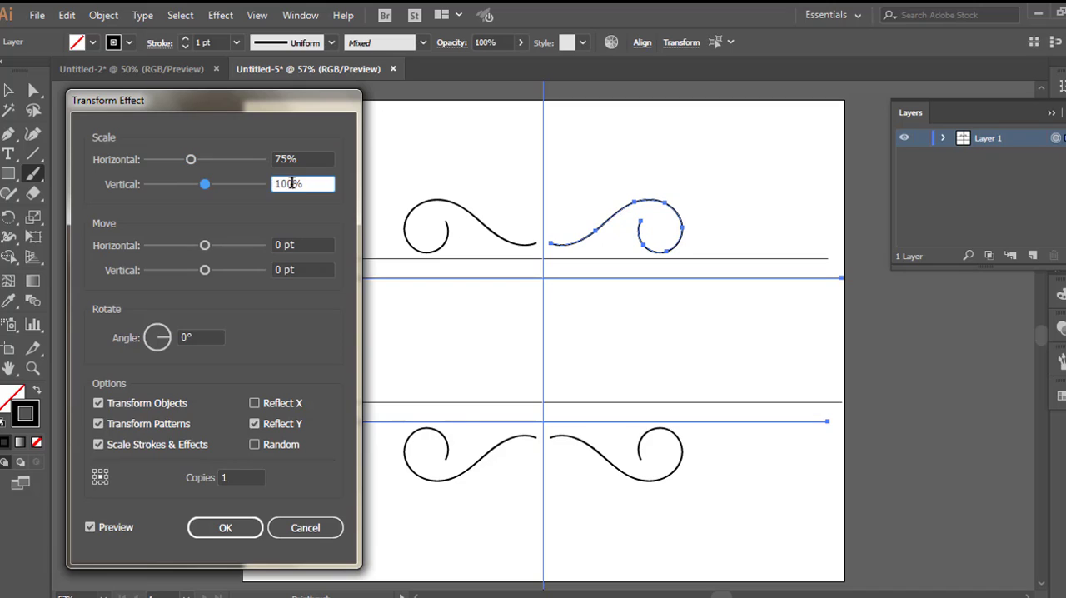
pyautogui.press('BackSpace')
pyautogui.write('7')
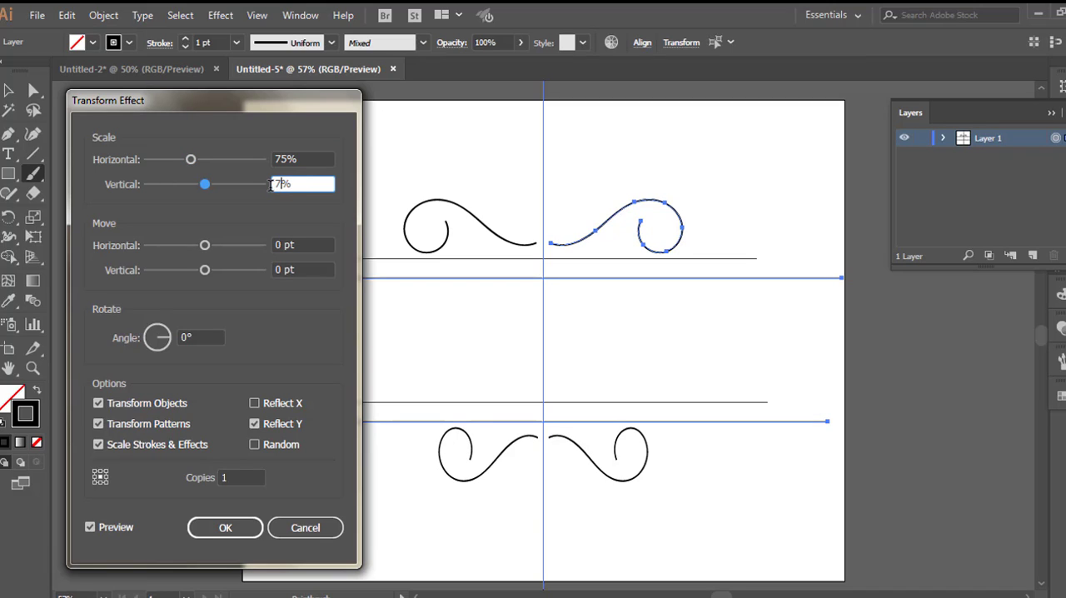
pyautogui.write('5')
pyautogui.moveTo(205, 270); pyautogui.dragTo(220, 270)
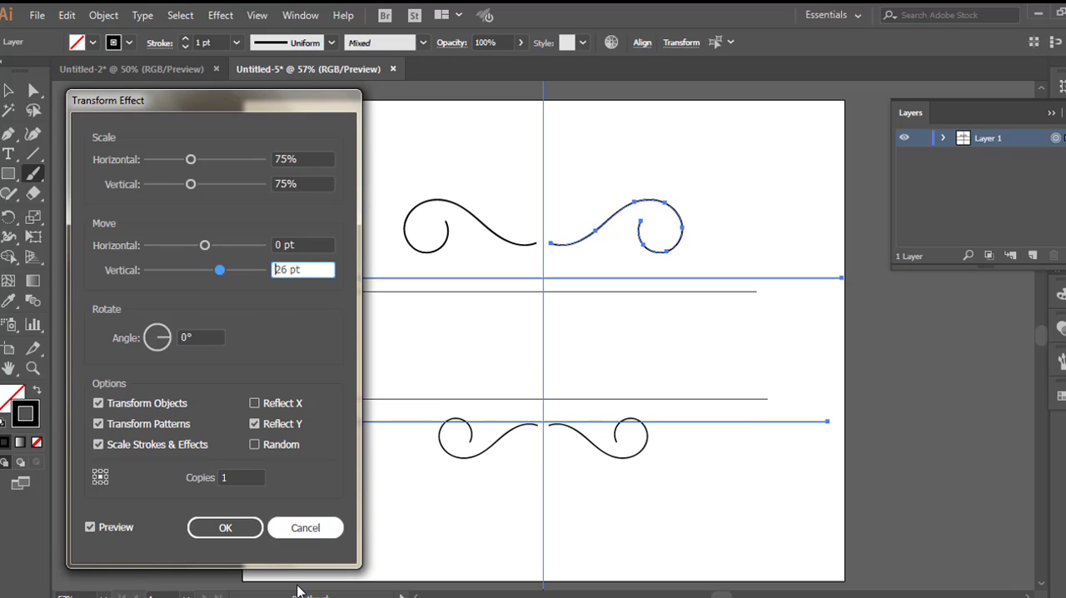
pyautogui.click(226, 530)
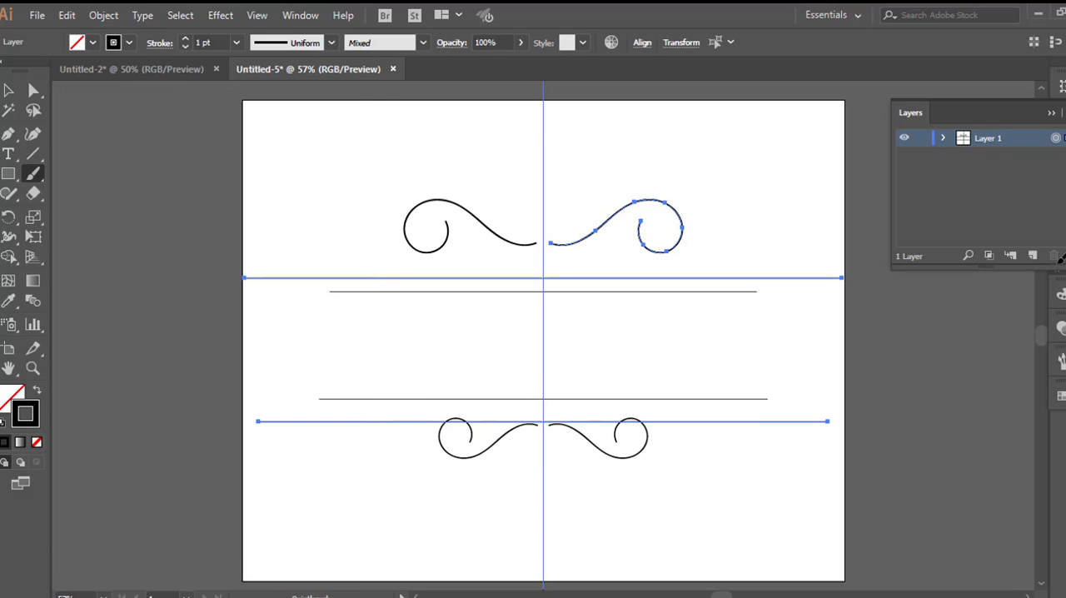
# Step: Deselect the artwork, then lock and hide the two horizontal lines inside Layer 1
pyautogui.press('v')
pyautogui.click(106, 247)
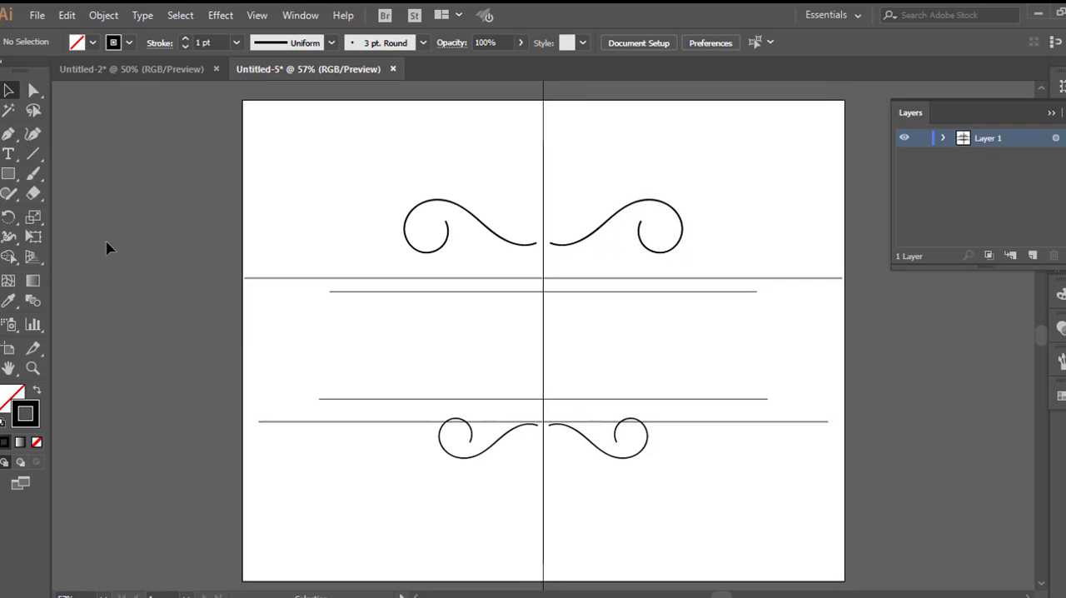
pyautogui.click(944, 139)
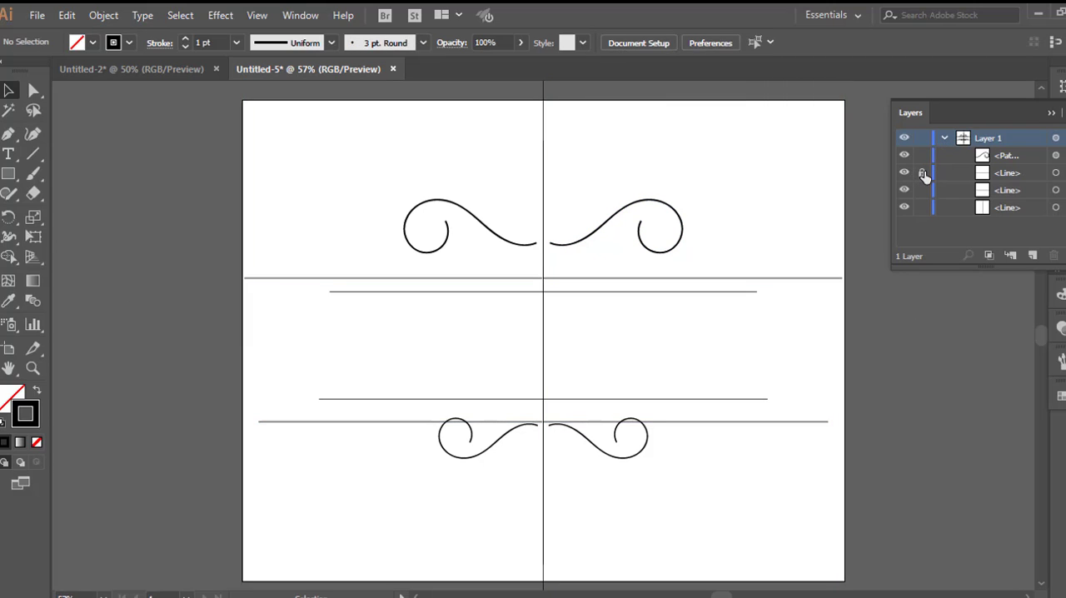
pyautogui.click(921, 173)
pyautogui.click(920, 191)
pyautogui.click(904, 191)
pyautogui.click(903, 174)
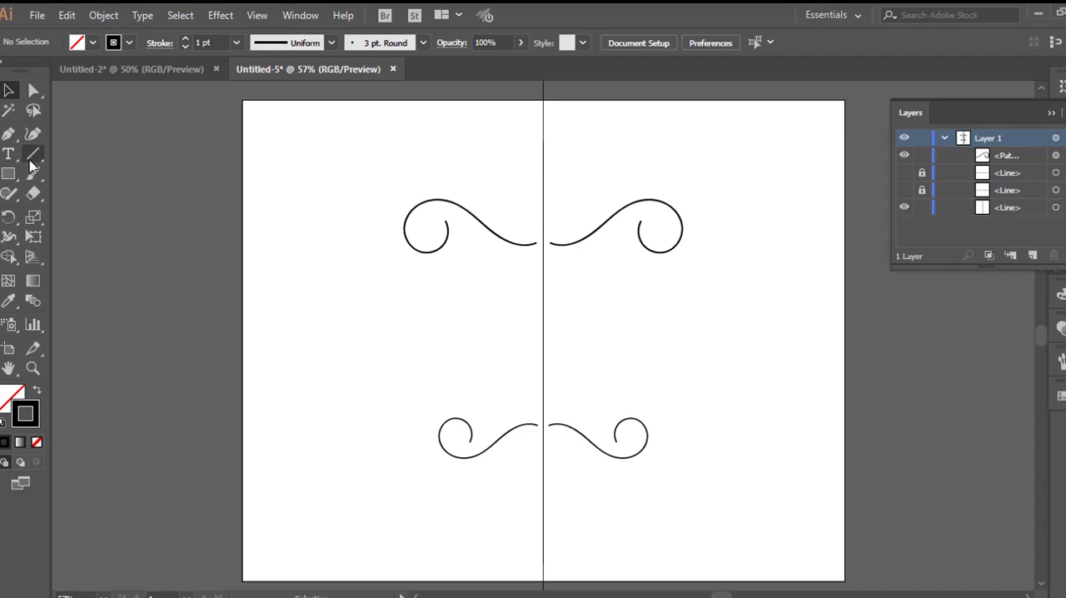
# Step: Put the layer list away and choose the black tapered art brush that widens from a thin tip
pyautogui.click(33, 133)
pyautogui.click(1051, 114)
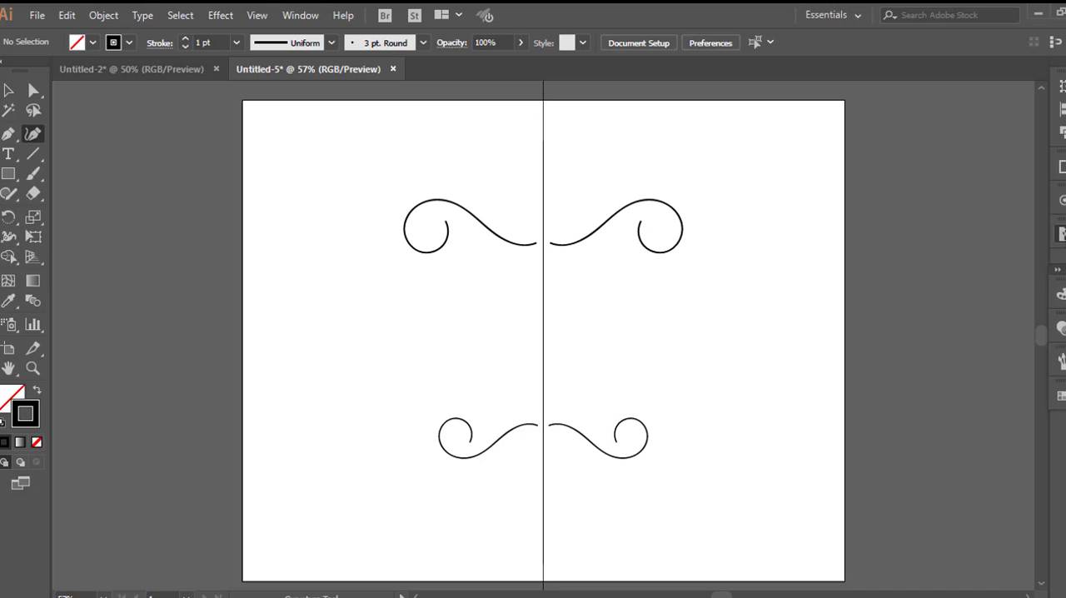
pyautogui.click(1060, 234)
pyautogui.click(963, 401)
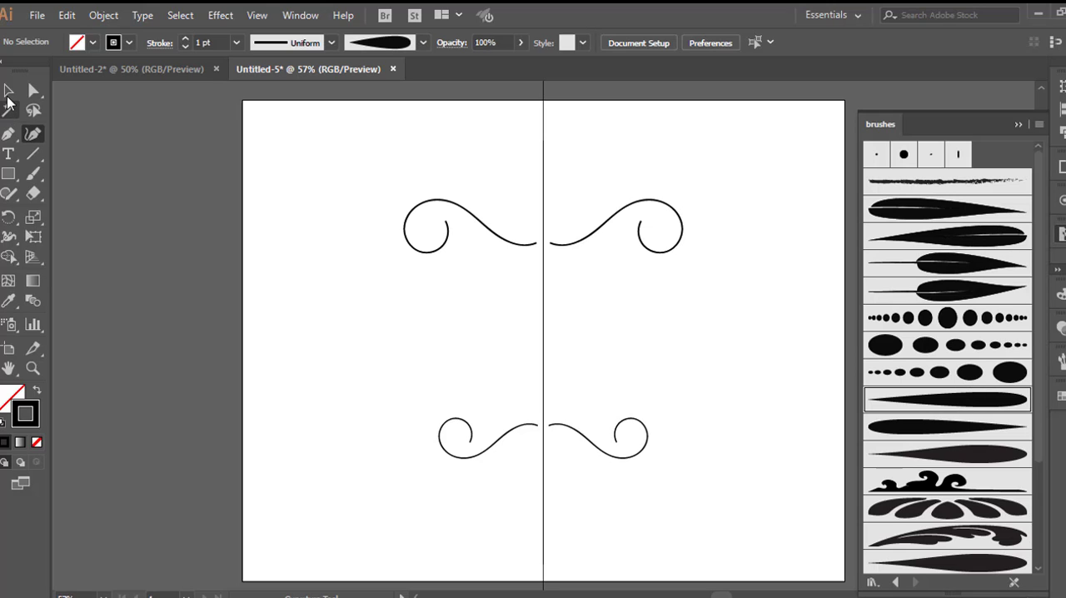
# Step: Delete the test curl to the right of the vertical centre line
pyautogui.press('v')
pyautogui.click(655, 255)
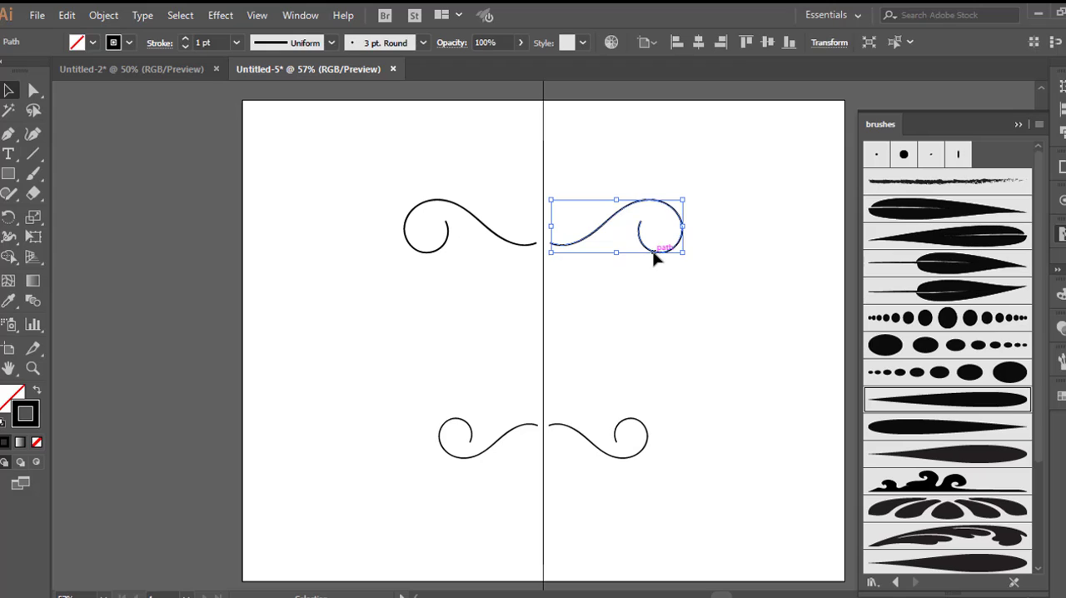
pyautogui.press('Delete')
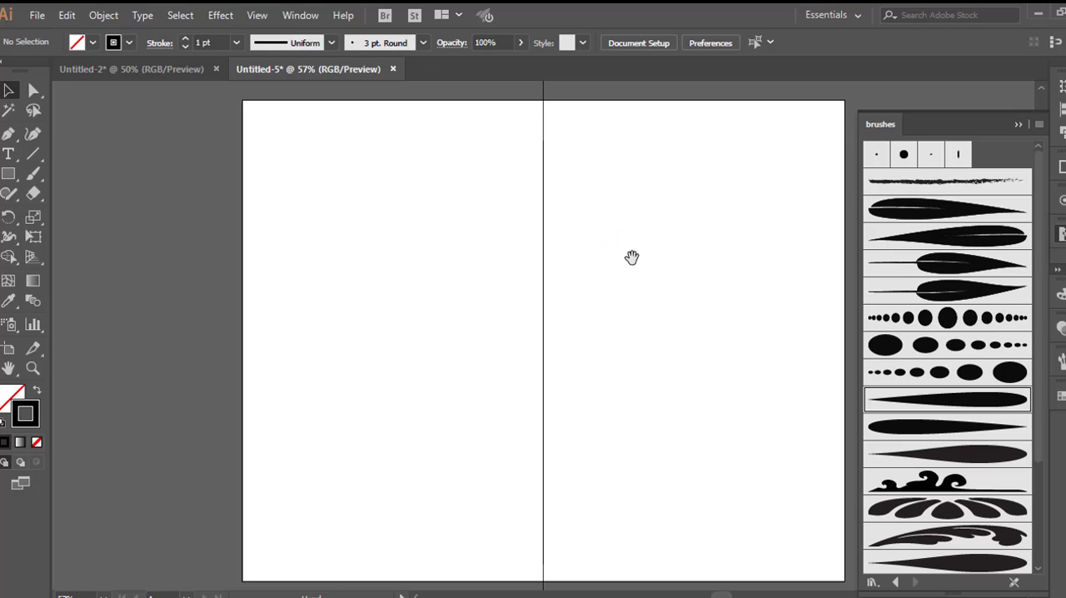
# Step: Paint a flourish with the tapered brush at 1 pt, starting at the centre line and flowing outward into a curl and teardrop loop
pyautogui.moveTo(630, 254); pyautogui.dragTo(588, 254)
pyautogui.hotkey('ctrl', '=')
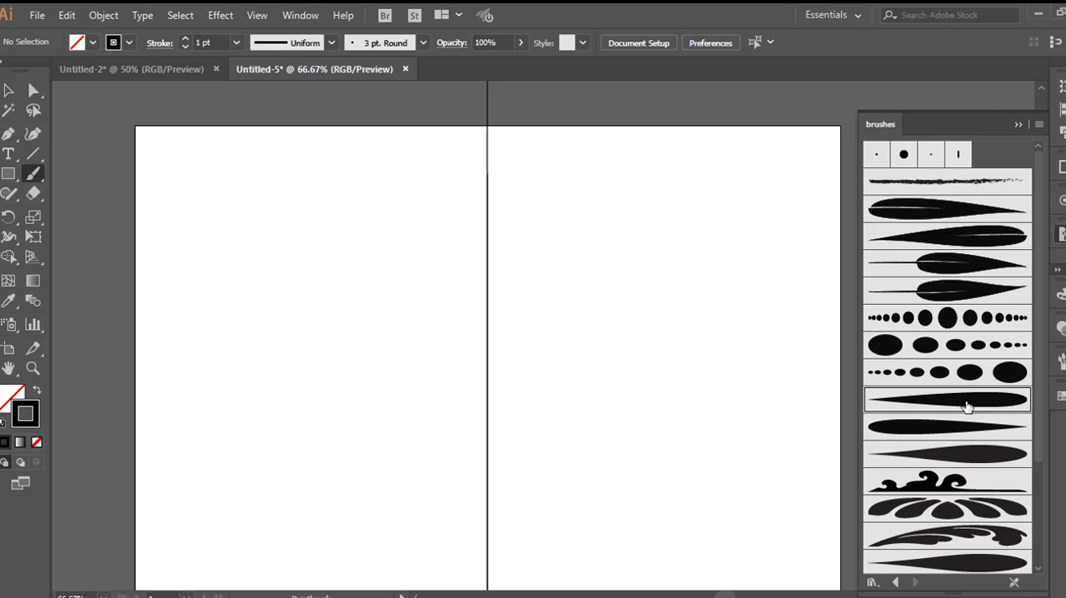
pyautogui.press('b')
pyautogui.click(1016, 125)
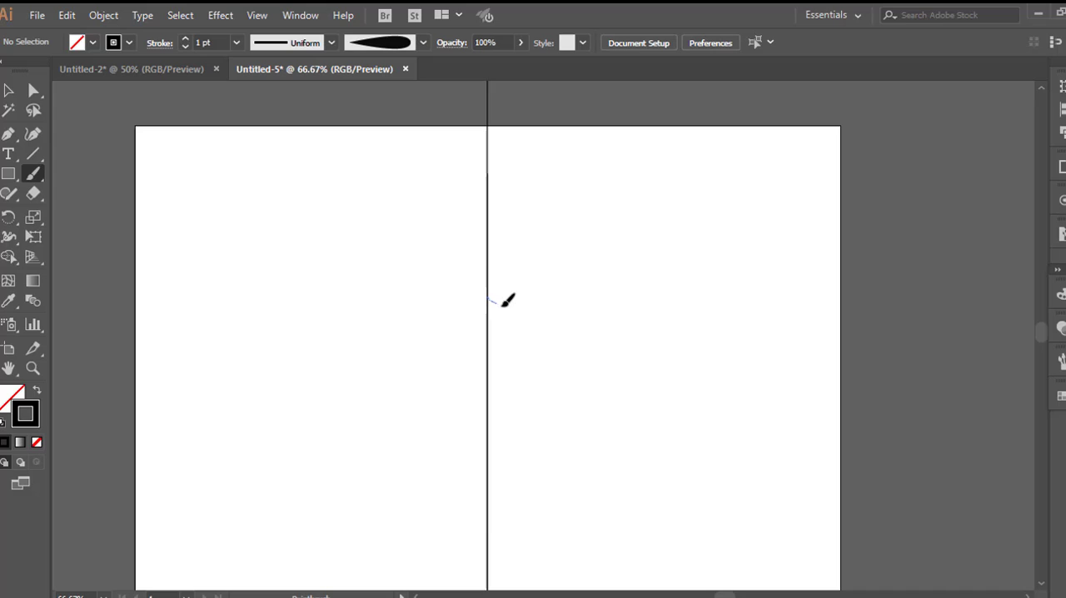
pyautogui.moveTo(503, 303)
pyautogui.mouseDown()
pyautogui.moveTo(552, 300)
pyautogui.moveTo(593, 265)
pyautogui.moveTo(635, 259)
pyautogui.moveTo(654, 298)
pyautogui.moveTo(633, 316)
pyautogui.moveTo(615, 311)
pyautogui.moveTo(607, 292)
pyautogui.moveTo(621, 279)
pyautogui.moveTo(684, 317)
pyautogui.moveTo(722, 322)
pyautogui.moveTo(744, 300)
pyautogui.moveTo(740, 266)
pyautogui.moveTo(724, 268)
pyautogui.moveTo(723, 308)
pyautogui.moveTo(664, 304)
pyautogui.mouseUp()
# Step: Paint a tall S-shaped scroll beside the centre line and a small 0.75 pt curl inside its base
pyautogui.scroll(1, 519, 409)
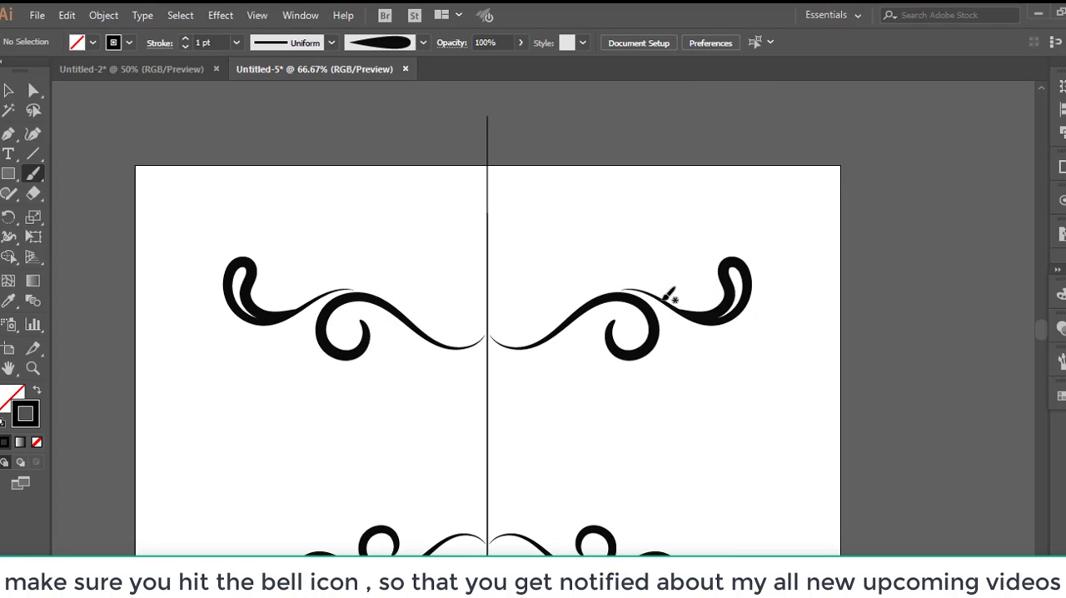
pyautogui.moveTo(412, 517)
pyautogui.mouseDown()
pyautogui.moveTo(454, 467)
pyautogui.moveTo(437, 393)
pyautogui.moveTo(332, 317)
pyautogui.moveTo(329, 283)
pyautogui.moveTo(370, 257)
pyautogui.moveTo(403, 265)
pyautogui.moveTo(405, 288)
pyautogui.moveTo(386, 305)
pyautogui.moveTo(371, 283)
pyautogui.mouseUp()
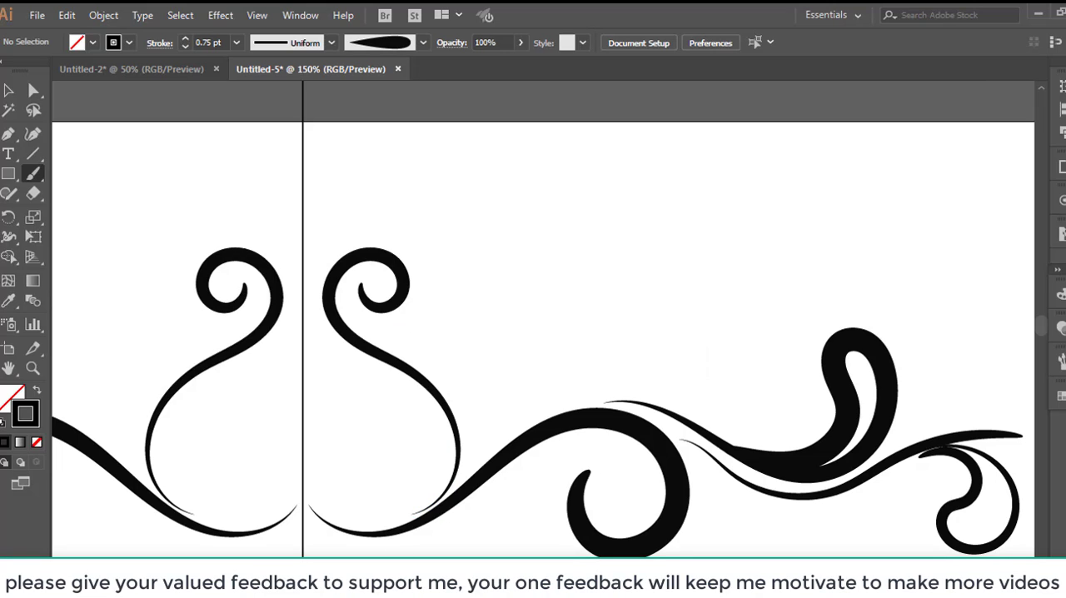
pyautogui.hotkey('ctrl', '=')
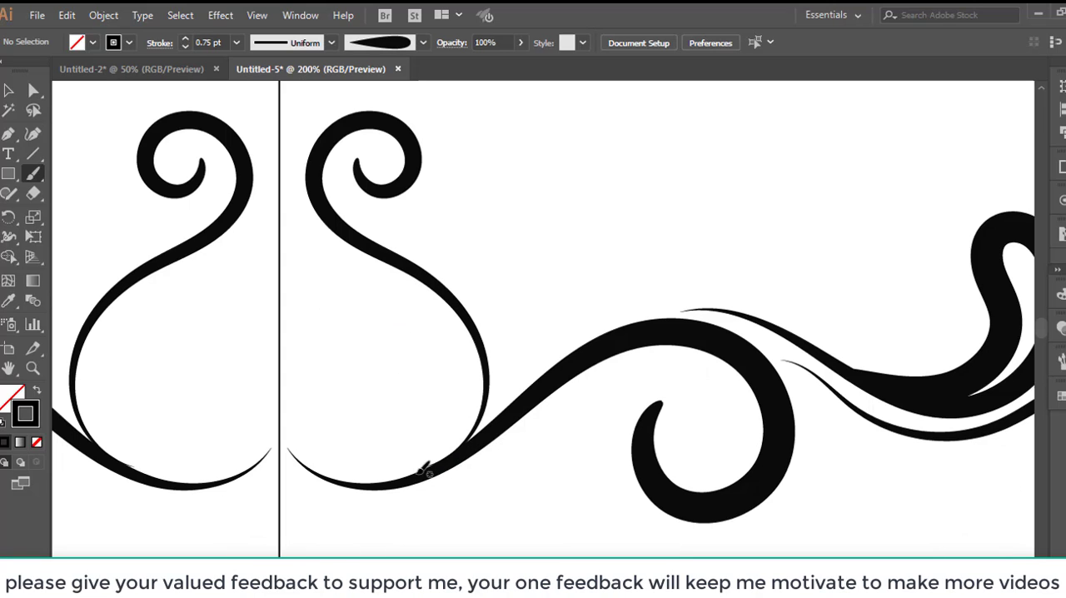
pyautogui.moveTo(420, 472)
pyautogui.mouseDown()
pyautogui.moveTo(452, 442)
pyautogui.moveTo(454, 408)
pyautogui.moveTo(430, 382)
pyautogui.moveTo(398, 381)
pyautogui.moveTo(376, 409)
pyautogui.moveTo(383, 432)
pyautogui.moveTo(409, 443)
pyautogui.moveTo(425, 430)
pyautogui.mouseUp()
pyautogui.scroll(1, 438, 428)
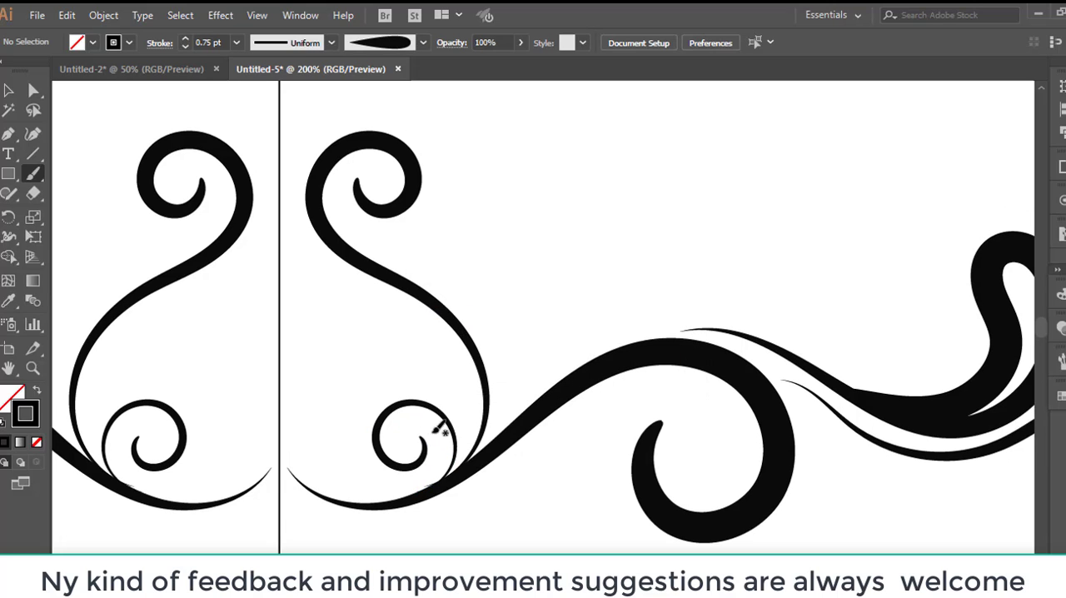
# Step: Paint a tapered stroke along the inside of the tall scroll, from its base up to the centre line
pyautogui.click(184, 38)
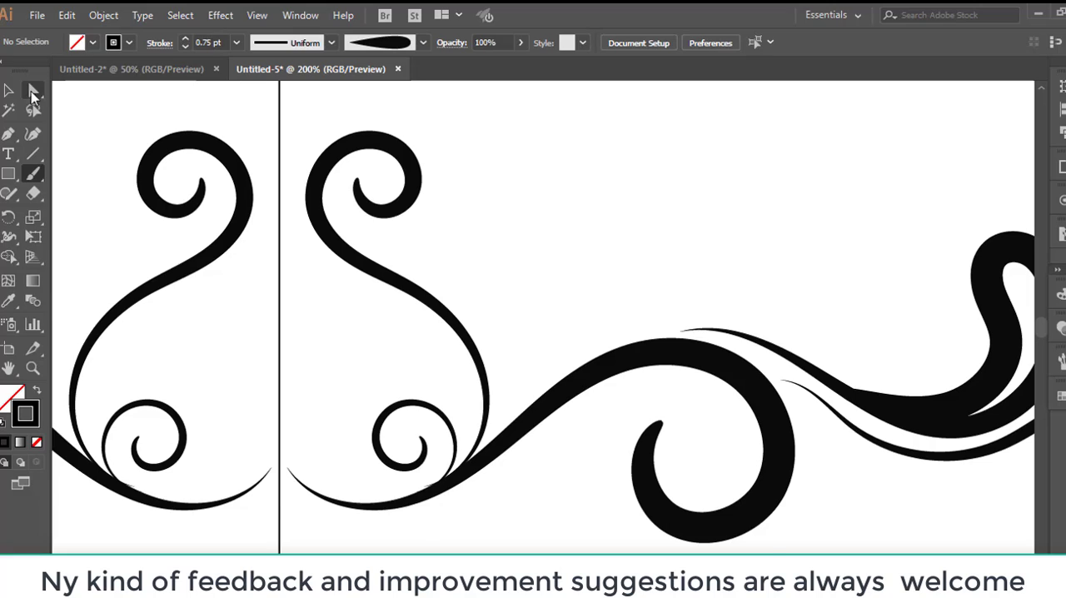
pyautogui.scroll(2, 471, 475)
pyautogui.moveTo(474, 459)
pyautogui.mouseDown()
pyautogui.moveTo(443, 376)
pyautogui.moveTo(392, 336)
pyautogui.moveTo(326, 305)
pyautogui.moveTo(286, 235)
pyautogui.mouseUp()
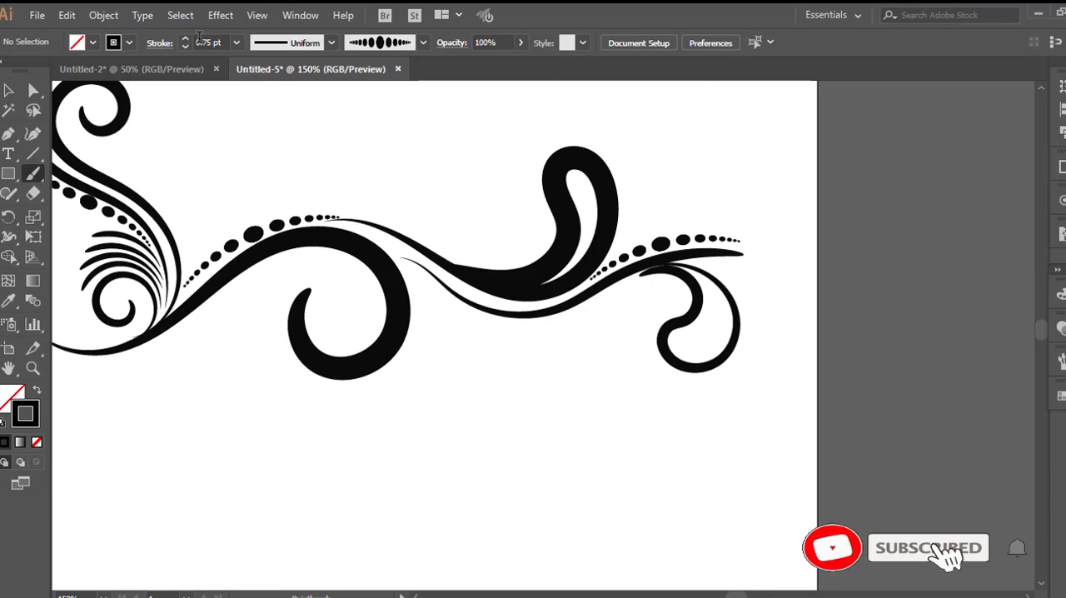
# Step: Paint a small curl beside the teardrop loop with the tapered brush, using a 2 pt stroke, and deselect it
pyautogui.scroll(1, 514, 249)
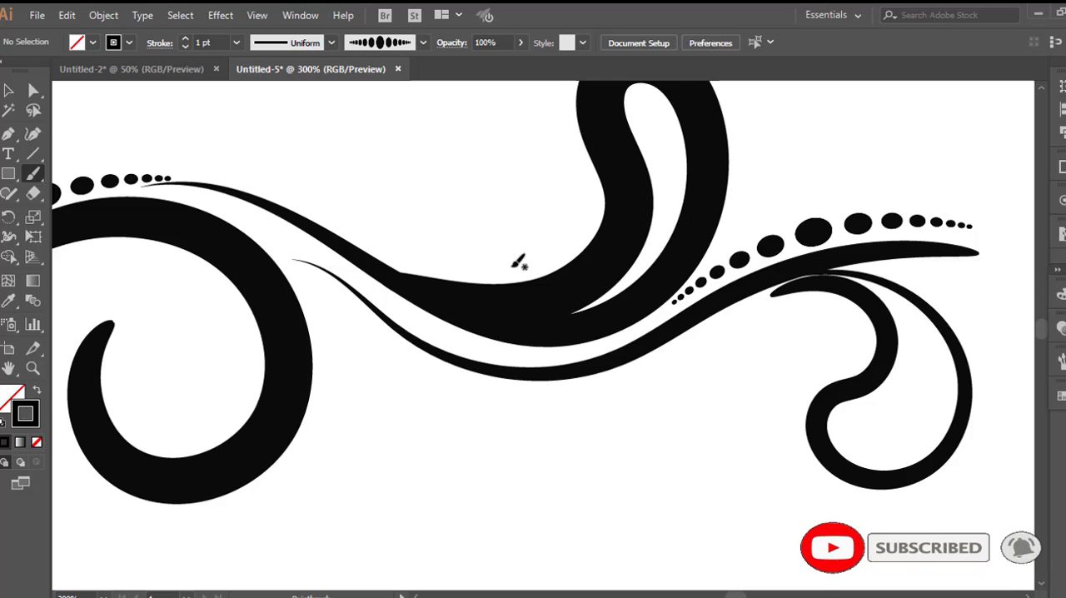
pyautogui.scroll(1, 516, 261)
pyautogui.moveTo(441, 355)
pyautogui.mouseDown()
pyautogui.moveTo(529, 329)
pyautogui.moveTo(545, 305)
pyautogui.moveTo(540, 229)
pyautogui.moveTo(519, 207)
pyautogui.moveTo(464, 212)
pyautogui.moveTo(451, 260)
pyautogui.moveTo(486, 281)
pyautogui.mouseUp()
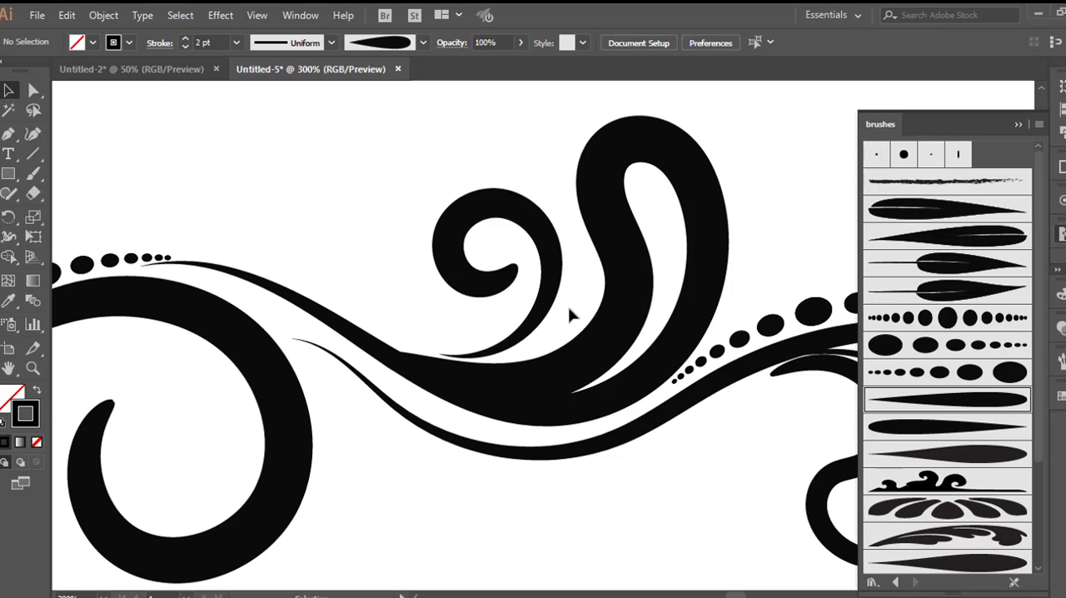
pyautogui.moveTo(546, 305); pyautogui.dragTo(568, 316)
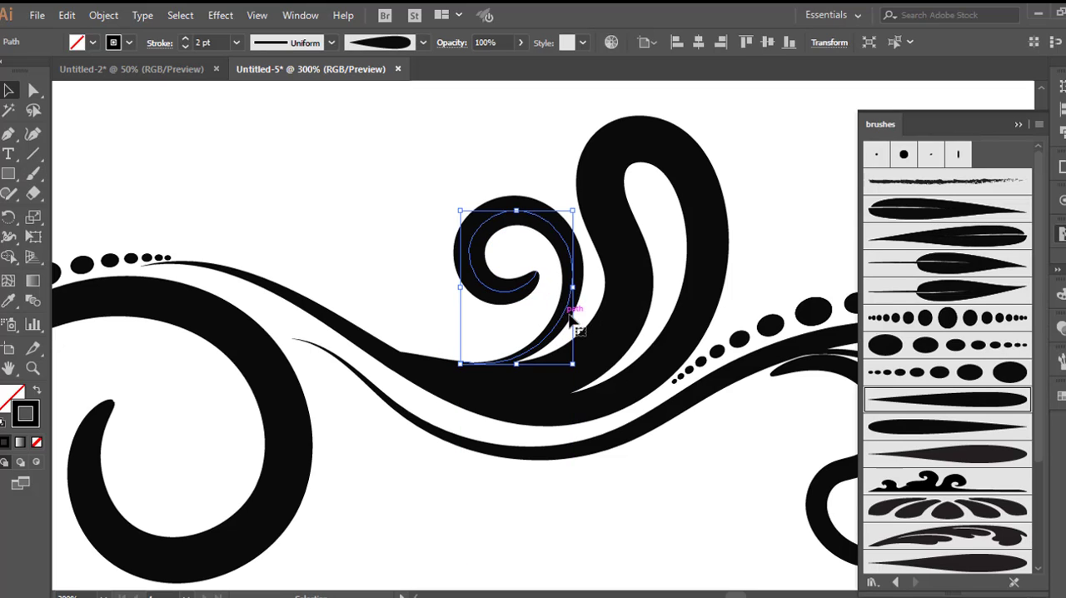
pyautogui.click(486, 498)
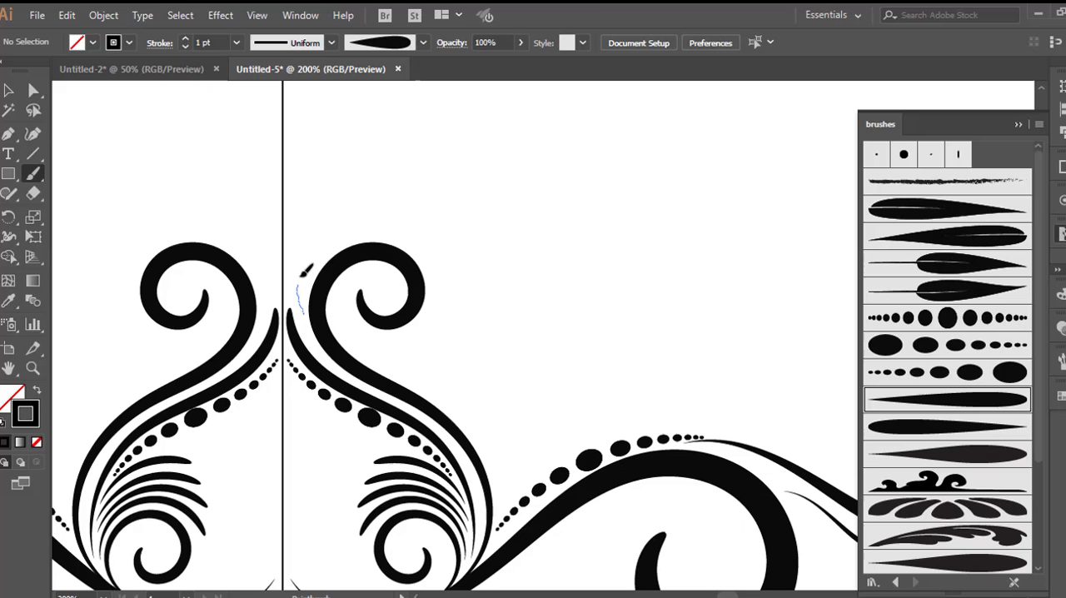
# Step: Paint the heart-shaped scroll at the top of the centre line and nudge its slim 0.5 pt inner stroke outward
pyautogui.moveTo(298, 310)
pyautogui.mouseDown()
pyautogui.moveTo(323, 243)
pyautogui.moveTo(365, 209)
pyautogui.moveTo(388, 147)
pyautogui.moveTo(379, 98)
pyautogui.moveTo(326, 93)
pyautogui.moveTo(289, 117)
pyautogui.mouseUp()
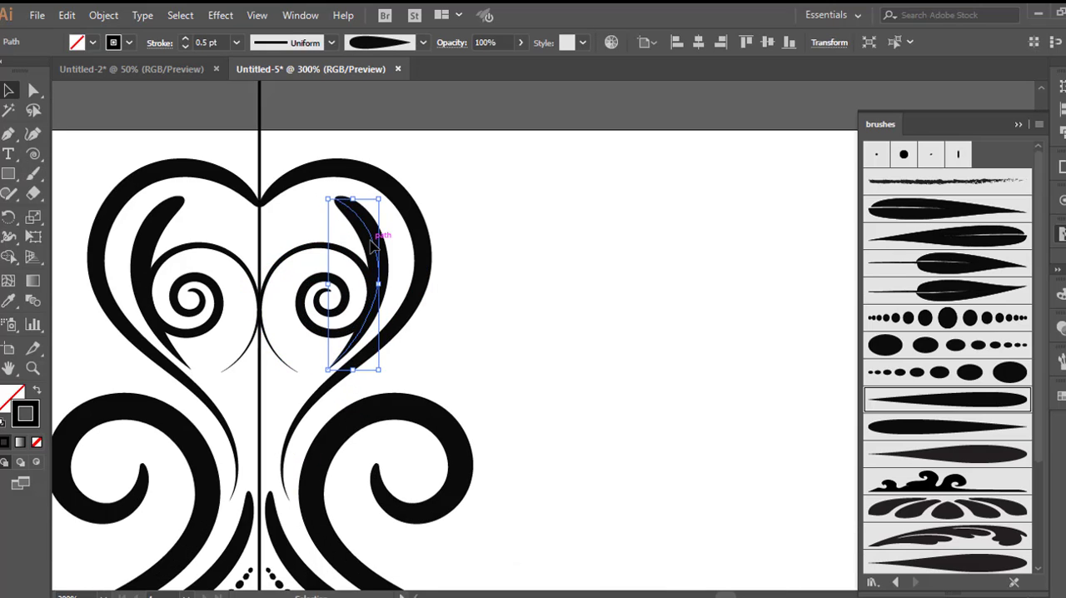
pyautogui.press('Right')
pyautogui.press('Right')
pyautogui.press('Right')
pyautogui.press('Right')
pyautogui.press('Right')
pyautogui.press('Right')
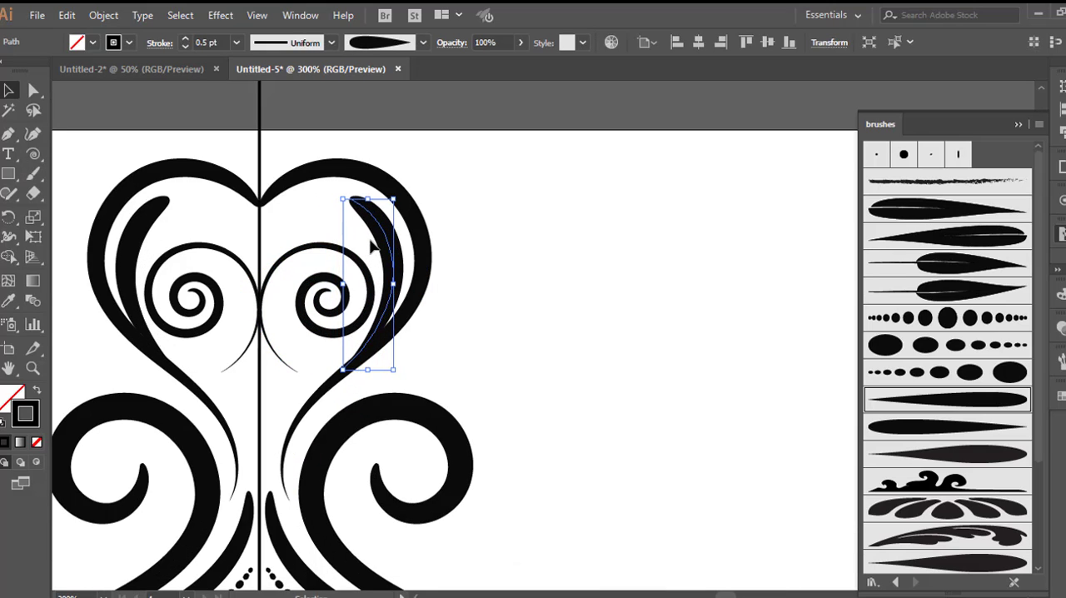
# Step: Nudge the slim inner stroke of the heart-shaped scroll upward and slightly outward
pyautogui.press('Up')
pyautogui.press('Up')
pyautogui.press('Up')
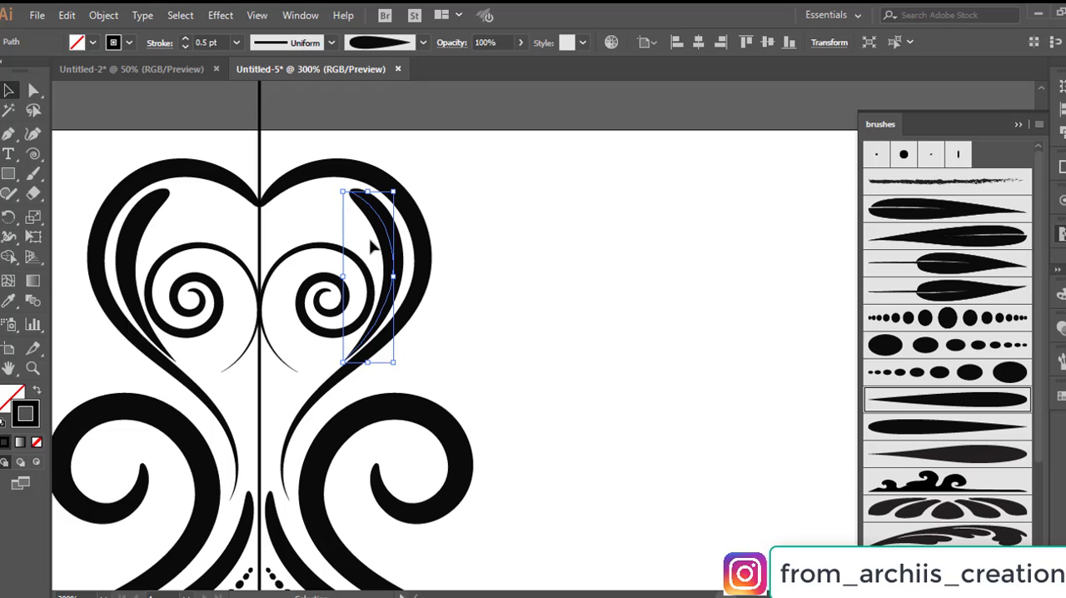
pyautogui.press('Right')
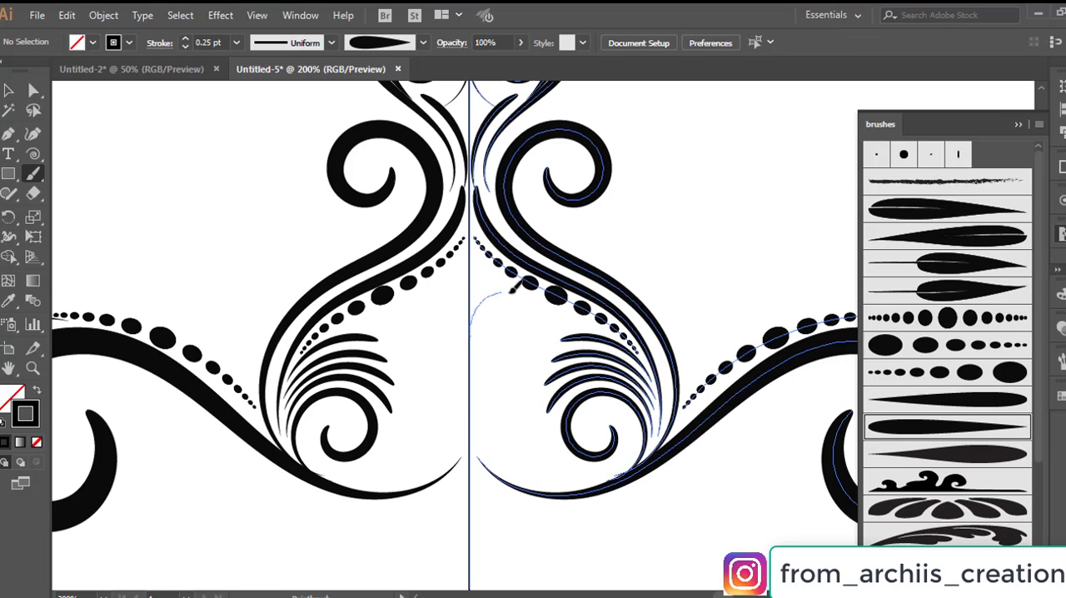
# Step: Paint three 0.25 pt arched curls, one below another, along the centre line between the dotted strokes
pyautogui.moveTo(509, 290); pyautogui.dragTo(533, 301)
pyautogui.moveTo(509, 337)
pyautogui.mouseDown()
pyautogui.moveTo(507, 320)
pyautogui.moveTo(481, 314)
pyautogui.moveTo(468, 333)
pyautogui.moveTo(533, 313)
pyautogui.moveTo(545, 345)
pyautogui.moveTo(514, 360)
pyautogui.moveTo(507, 336)
pyautogui.moveTo(487, 335)
pyautogui.moveTo(474, 361)
pyautogui.mouseUp()
pyautogui.scroll(-1, 526, 340)
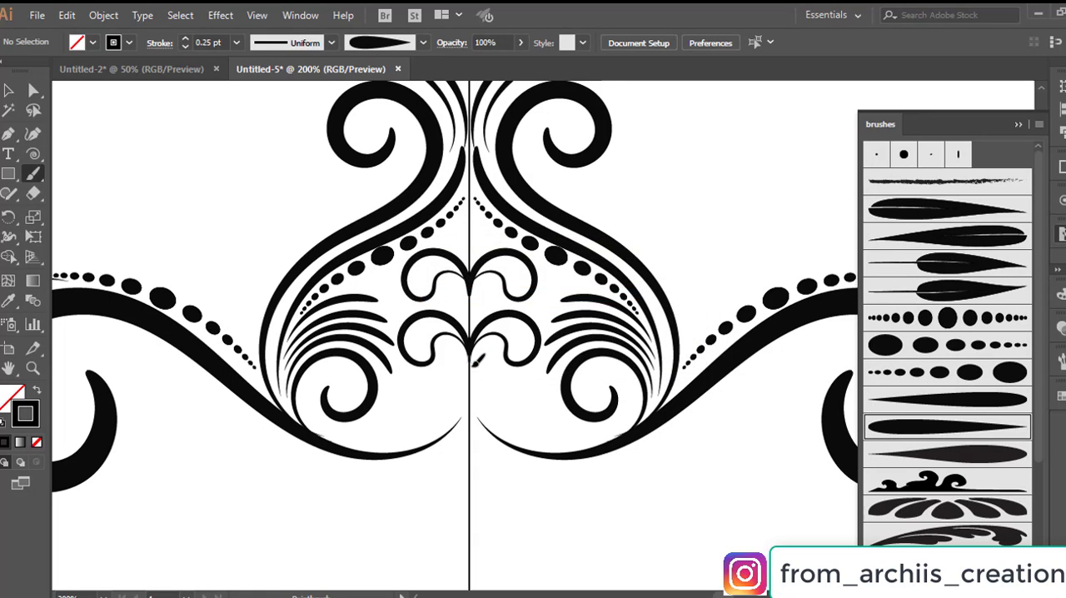
pyautogui.scroll(-1, 474, 358)
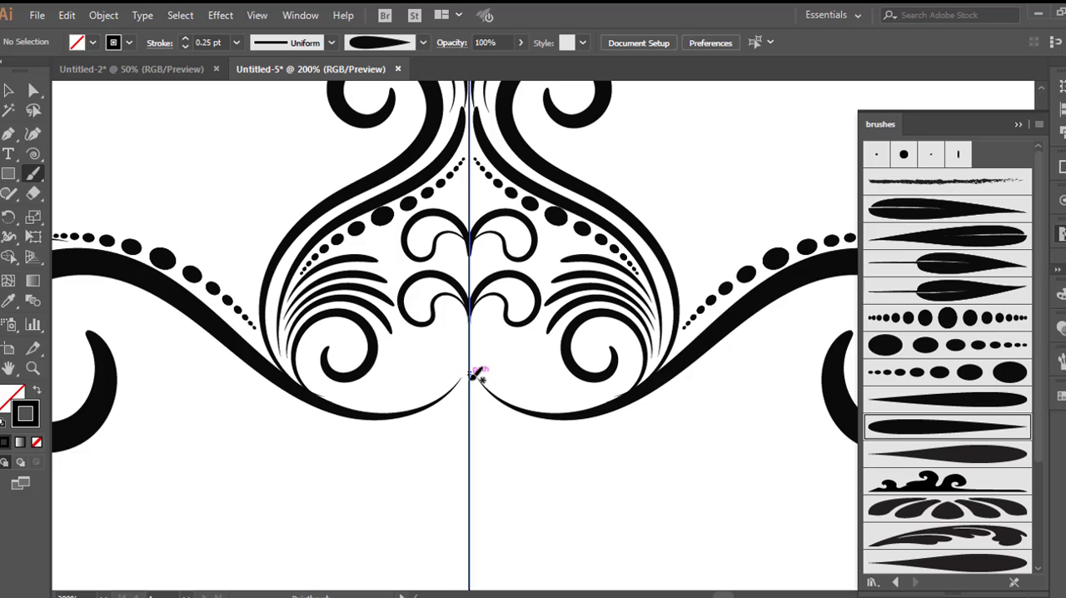
pyautogui.moveTo(521, 337)
pyautogui.mouseDown()
pyautogui.moveTo(518, 369)
pyautogui.moveTo(480, 357)
pyautogui.moveTo(474, 371)
pyautogui.mouseUp()
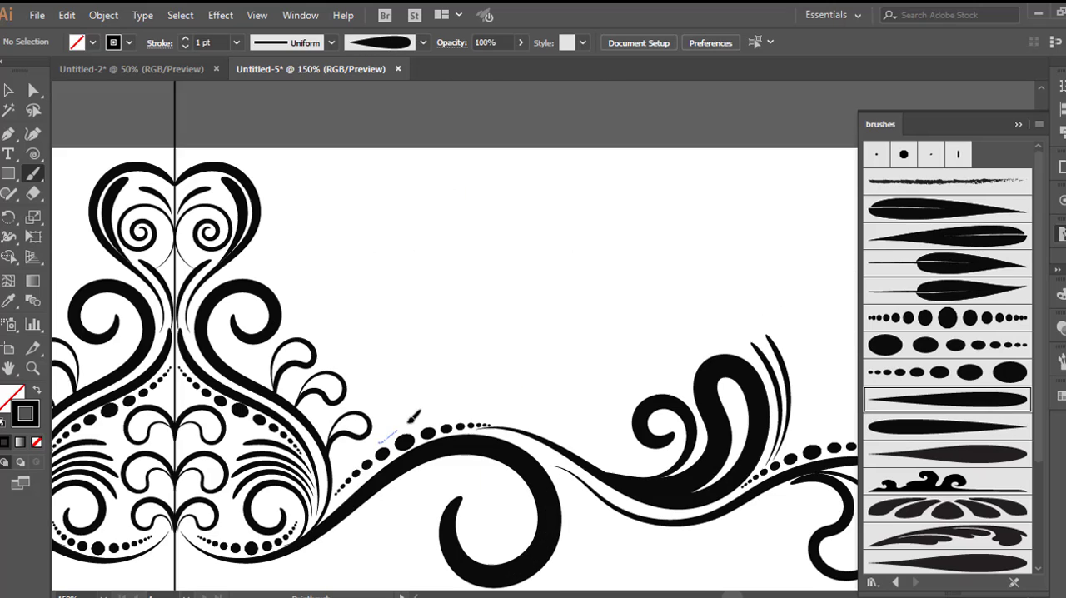
# Step: Paint a 1 pt S-shaped scroll rising from the dotted stroke above the large curl, with a smaller curl inside its base
pyautogui.moveTo(414, 414)
pyautogui.mouseDown()
pyautogui.moveTo(431, 390)
pyautogui.moveTo(423, 342)
pyautogui.moveTo(331, 274)
pyautogui.moveTo(314, 242)
pyautogui.moveTo(319, 210)
pyautogui.moveTo(340, 196)
pyautogui.moveTo(377, 208)
pyautogui.moveTo(382, 234)
pyautogui.moveTo(364, 250)
pyautogui.moveTo(351, 245)
pyautogui.moveTo(349, 236)
pyautogui.moveTo(383, 230)
pyautogui.mouseUp()
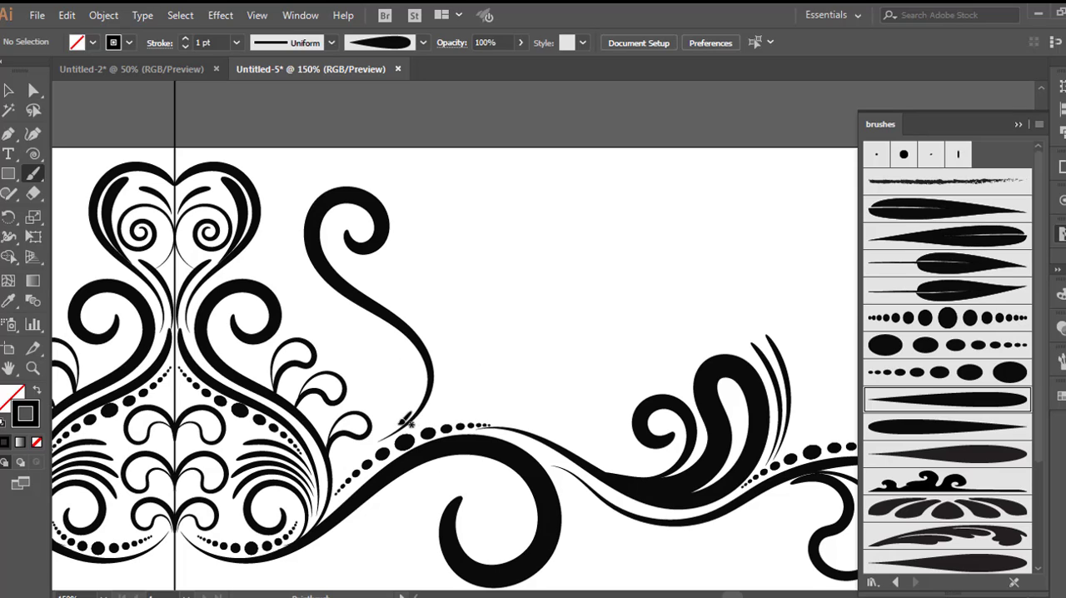
pyautogui.moveTo(406, 420)
pyautogui.mouseDown()
pyautogui.moveTo(418, 365)
pyautogui.moveTo(377, 345)
pyautogui.moveTo(358, 358)
pyautogui.moveTo(356, 384)
pyautogui.moveTo(366, 406)
pyautogui.moveTo(403, 396)
pyautogui.mouseUp()
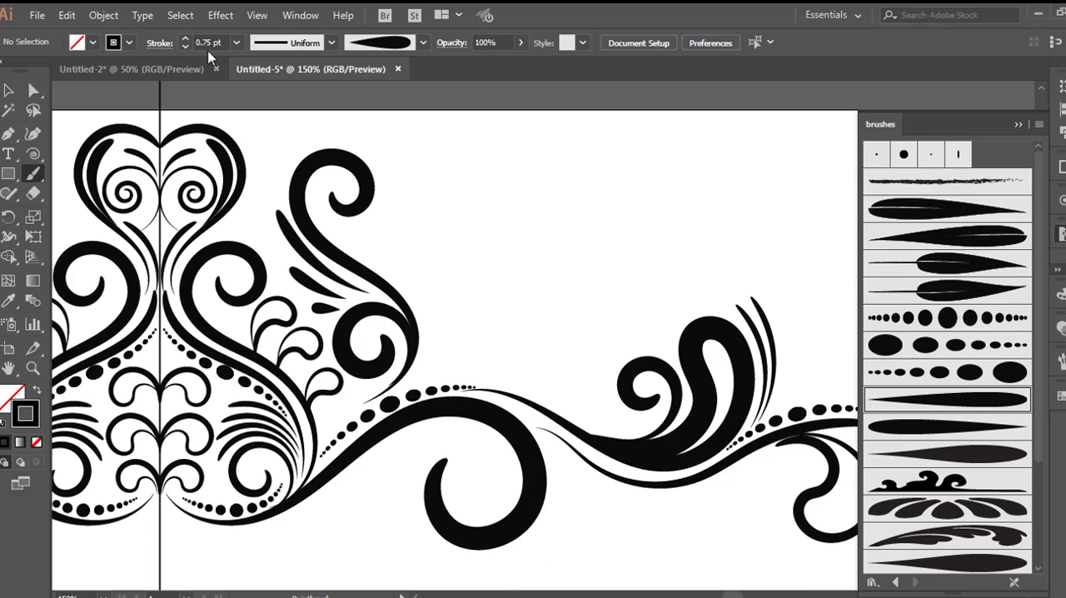
# Step: Paint a 1 pt scalloped edge of four lobes along the new scroll's outer side and fill it with teardrop strokes
pyautogui.scroll(1, 210, 50)
pyautogui.moveTo(371, 270)
pyautogui.mouseDown()
pyautogui.moveTo(382, 226)
pyautogui.moveTo(416, 219)
pyautogui.moveTo(419, 247)
pyautogui.moveTo(437, 249)
pyautogui.moveTo(432, 284)
pyautogui.mouseUp()
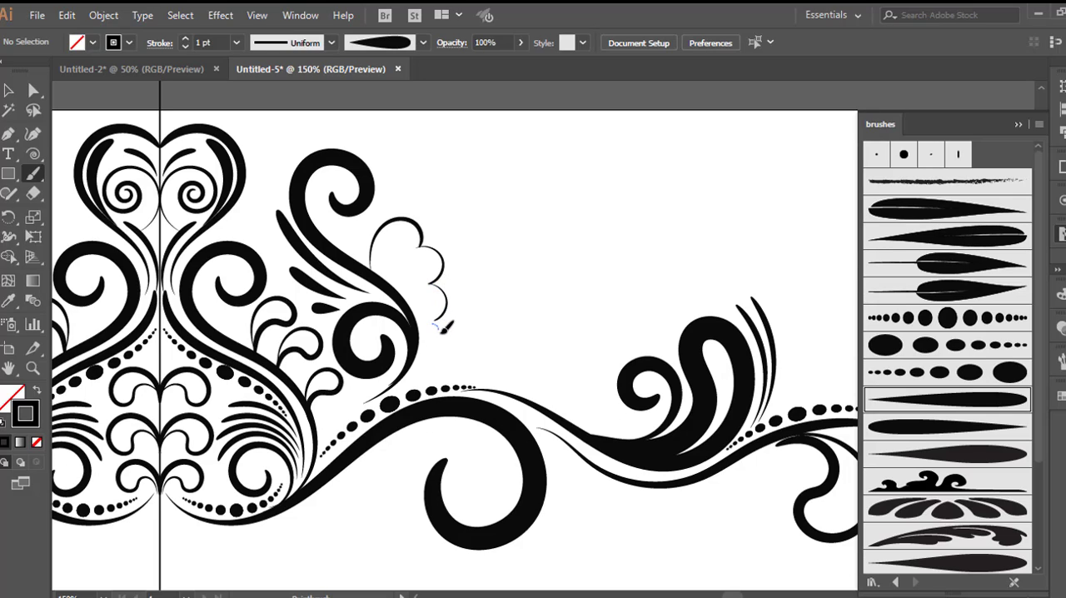
pyautogui.scroll(2, 444, 326)
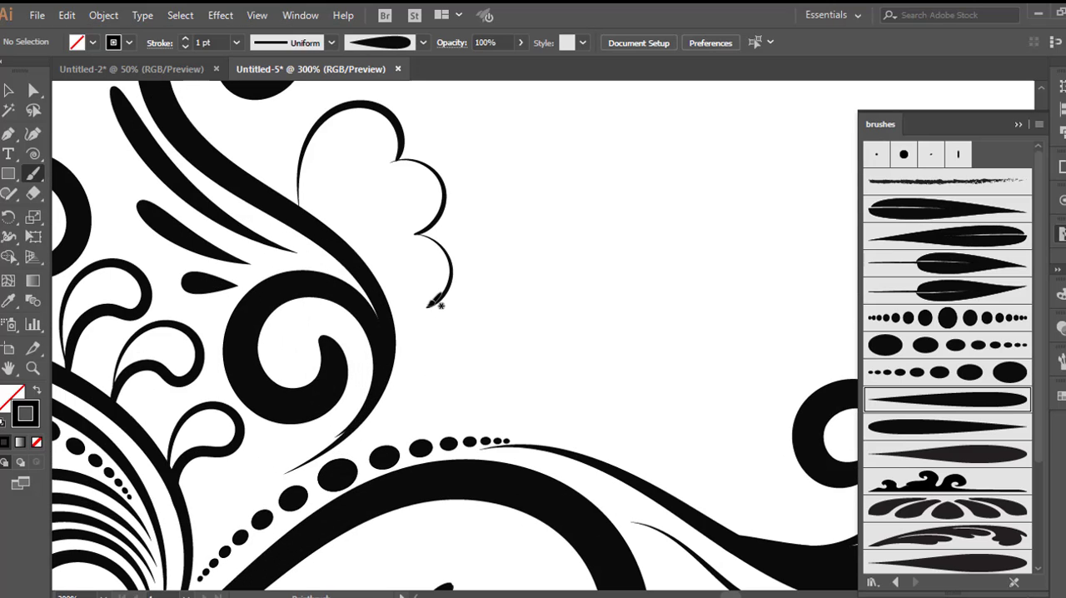
pyautogui.moveTo(444, 316)
pyautogui.mouseDown()
pyautogui.moveTo(452, 334)
pyautogui.moveTo(435, 363)
pyautogui.moveTo(372, 405)
pyautogui.mouseUp()
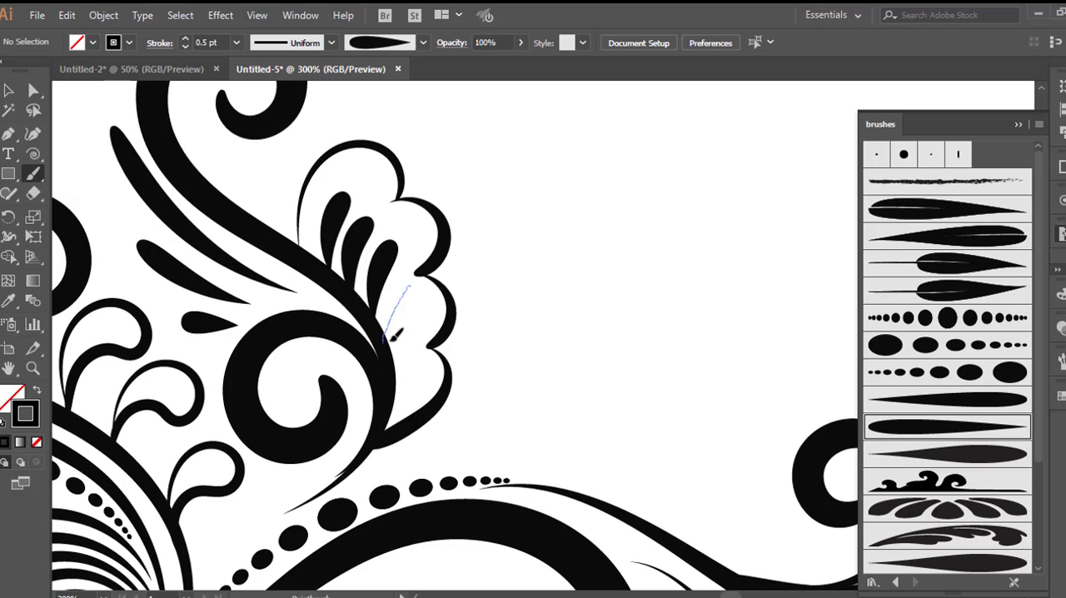
pyautogui.moveTo(406, 287); pyautogui.dragTo(388, 350)
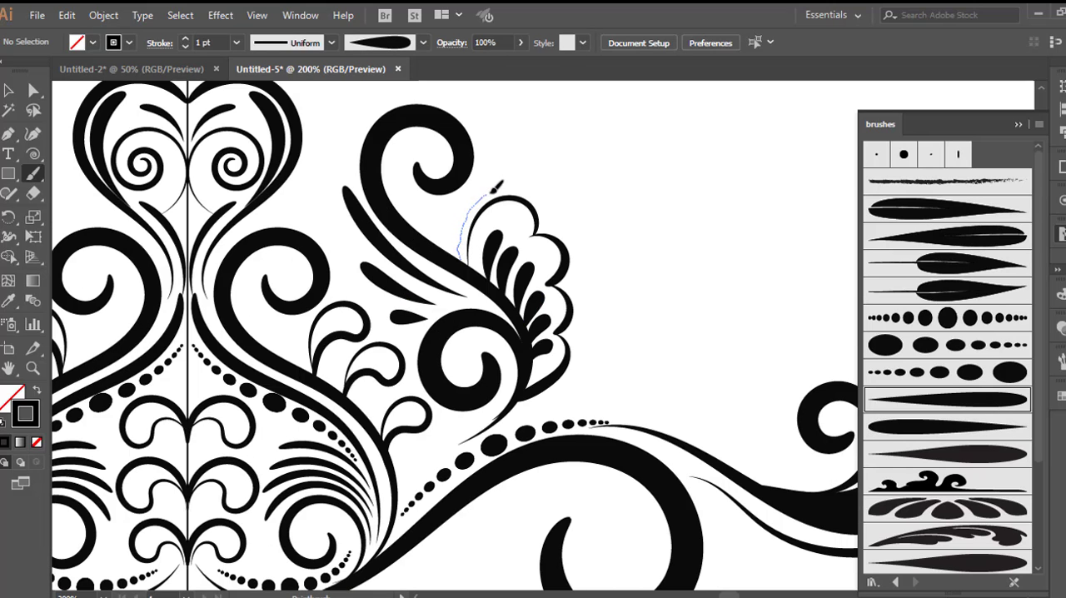
# Step: Enclose the scalloped edge in a pointed leaf outline painted with two 1 pt strokes that meet at the tip
pyautogui.moveTo(562, 142); pyautogui.dragTo(577, 98)
pyautogui.scroll(-1, 587, 105)
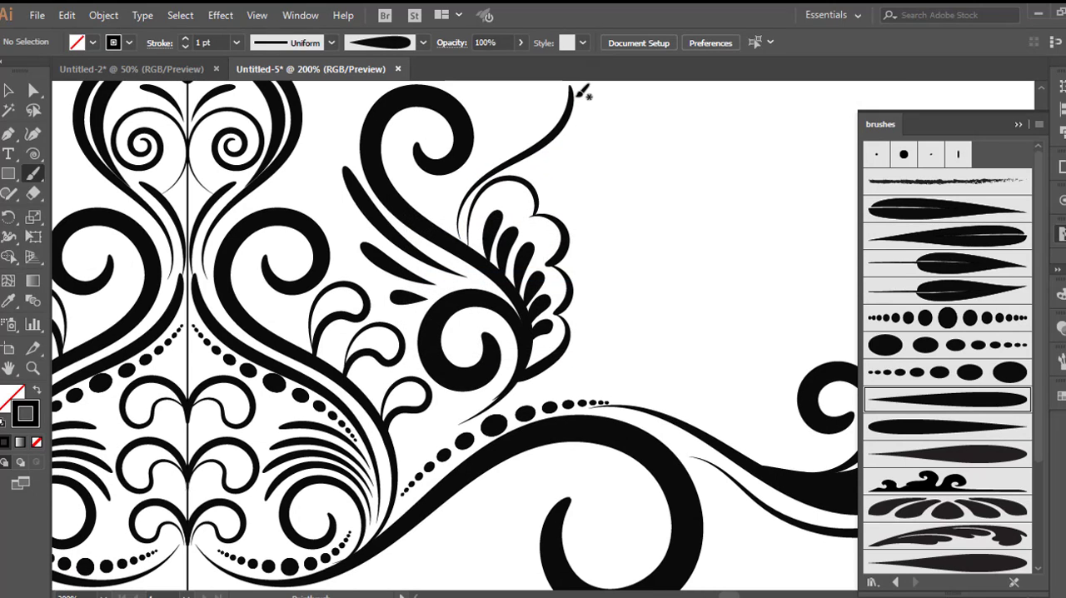
pyautogui.moveTo(573, 138)
pyautogui.mouseDown()
pyautogui.moveTo(598, 277)
pyautogui.moveTo(592, 336)
pyautogui.moveTo(576, 358)
pyautogui.mouseUp()
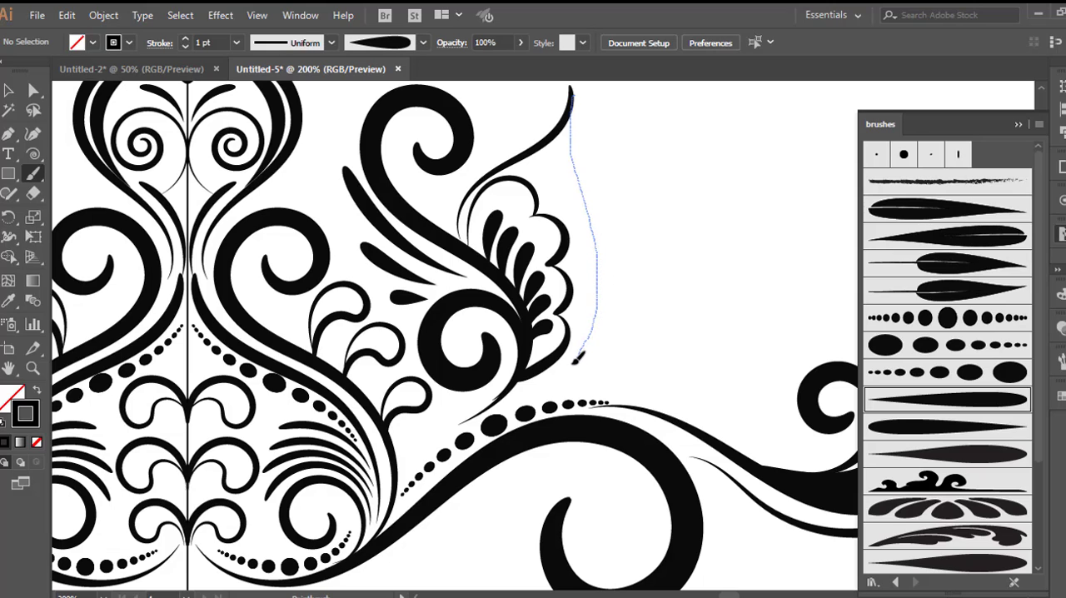
pyautogui.moveTo(518, 383); pyautogui.dragTo(520, 383)
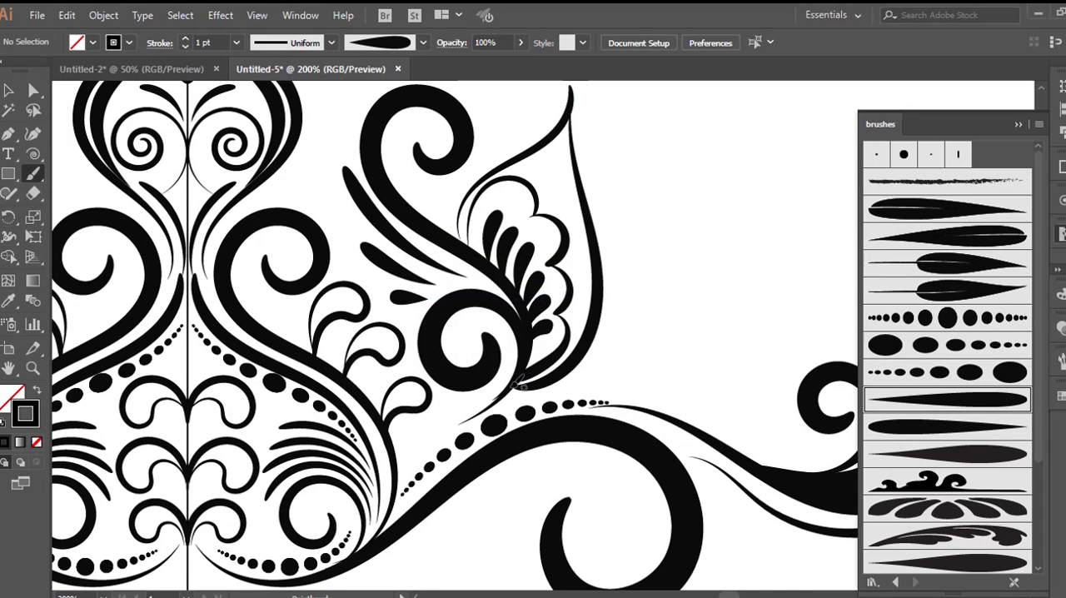
# Step: Paint a second, larger pointed leaf beside the first and a curling stroke across its inside from the lower edge
pyautogui.scroll(2, 518, 383)
pyautogui.hscroll(3, 517, 383)
pyautogui.moveTo(450, 268)
pyautogui.mouseDown()
pyautogui.moveTo(459, 231)
pyautogui.moveTo(505, 202)
pyautogui.moveTo(565, 192)
pyautogui.moveTo(620, 147)
pyautogui.moveTo(594, 313)
pyautogui.moveTo(552, 406)
pyautogui.moveTo(464, 446)
pyautogui.moveTo(403, 456)
pyautogui.moveTo(415, 454)
pyautogui.mouseUp()
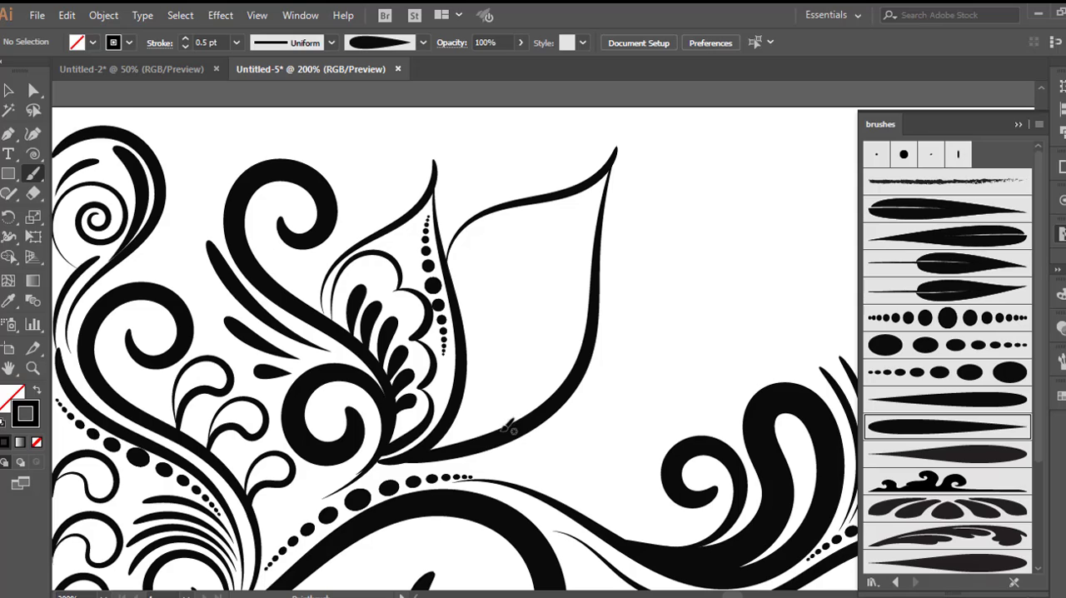
pyautogui.moveTo(505, 426)
pyautogui.mouseDown()
pyautogui.moveTo(485, 391)
pyautogui.moveTo(476, 339)
pyautogui.moveTo(504, 301)
pyautogui.mouseUp()
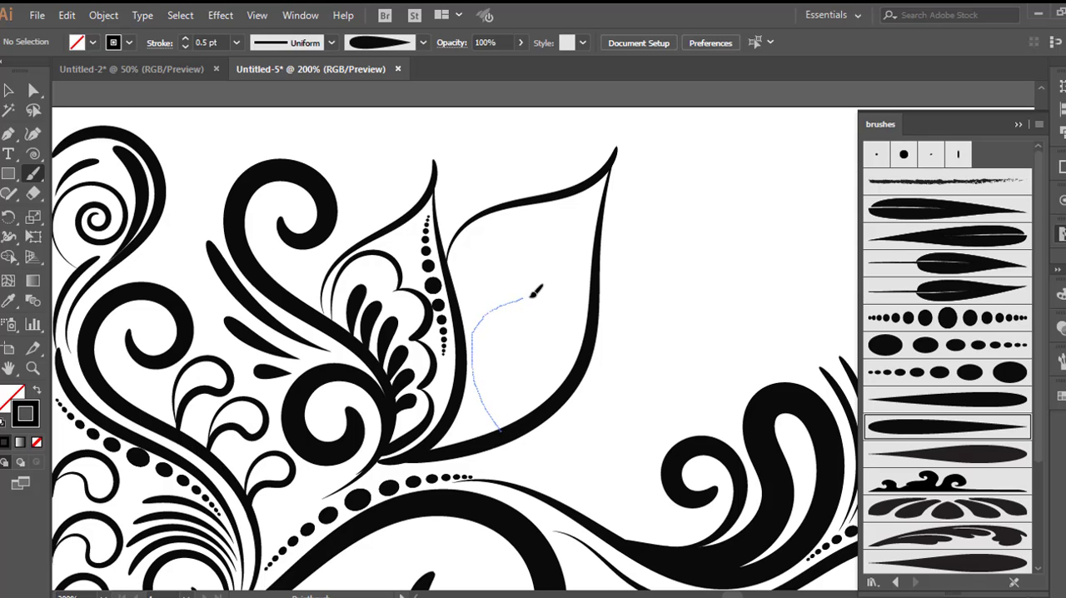
pyautogui.moveTo(591, 250)
pyautogui.mouseDown()
pyautogui.moveTo(574, 218)
pyautogui.moveTo(533, 237)
pyautogui.moveTo(542, 264)
pyautogui.moveTo(568, 255)
pyautogui.mouseUp()
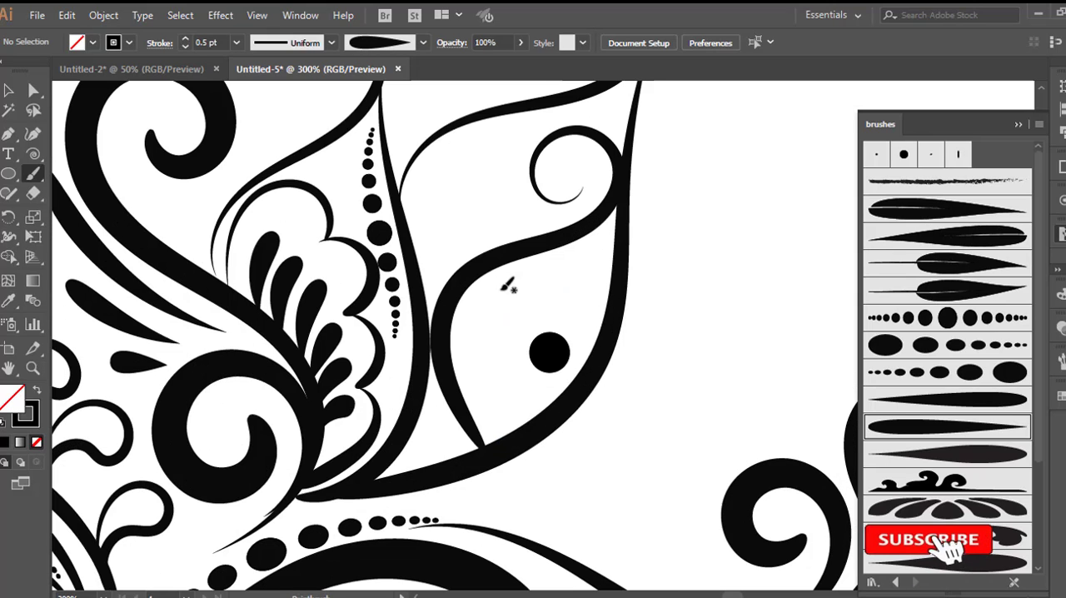
# Step: Surround the black circle inside the second leaf with short 0.5 pt teardrop petals
pyautogui.moveTo(500, 289); pyautogui.dragTo(529, 330)
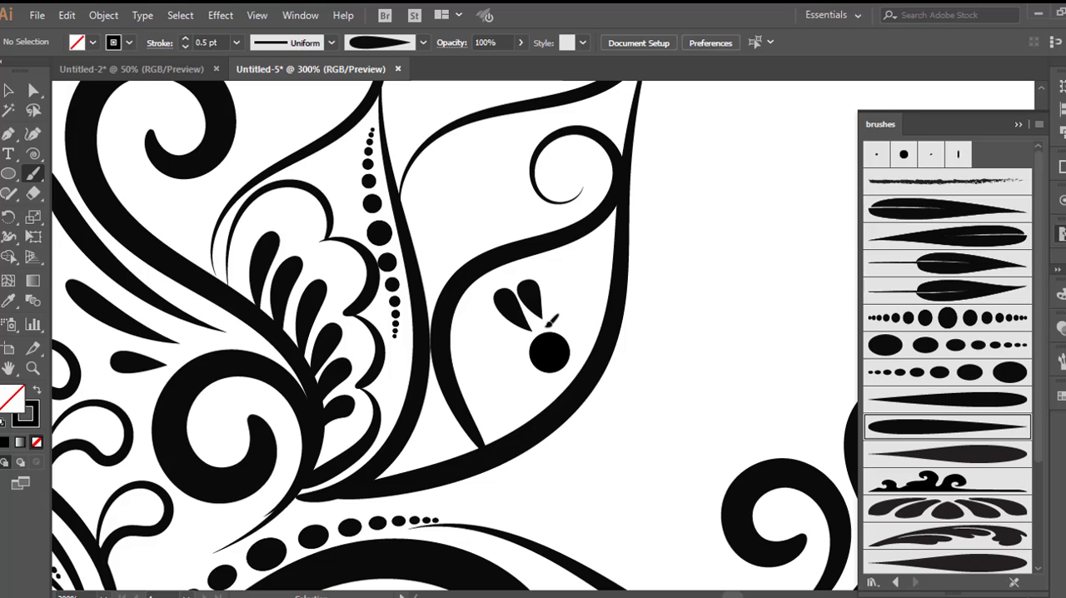
pyautogui.scroll(1, 537, 283)
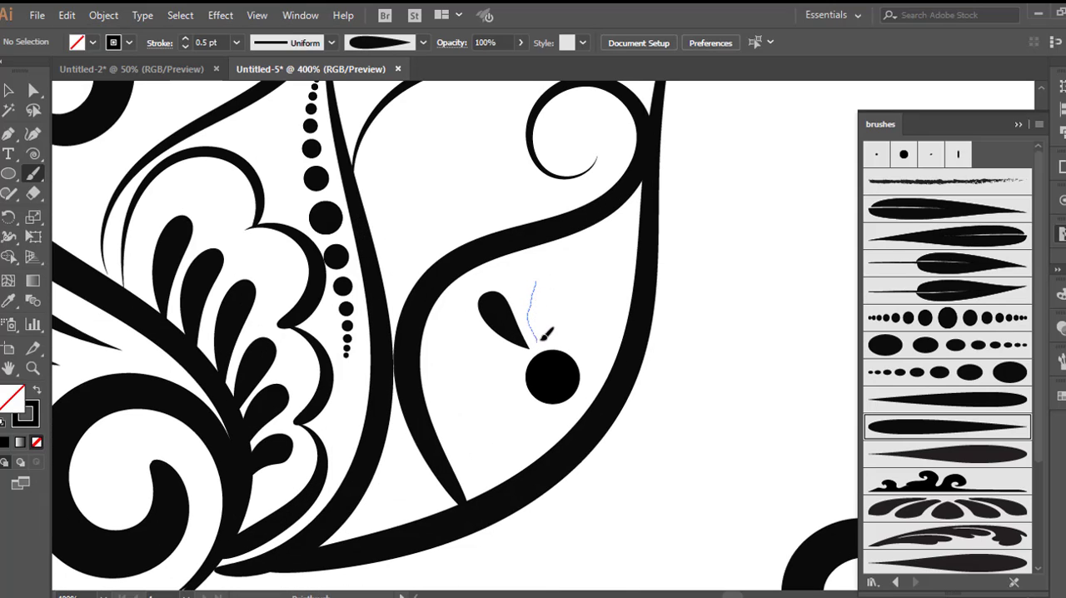
pyautogui.moveTo(543, 335); pyautogui.dragTo(540, 339)
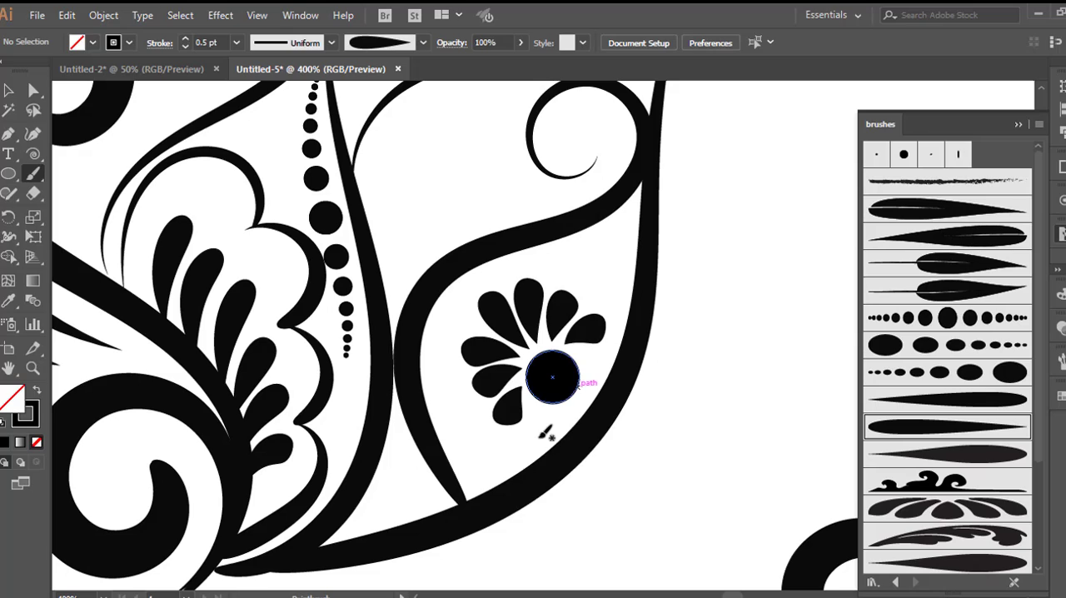
pyautogui.moveTo(541, 437); pyautogui.dragTo(533, 392)
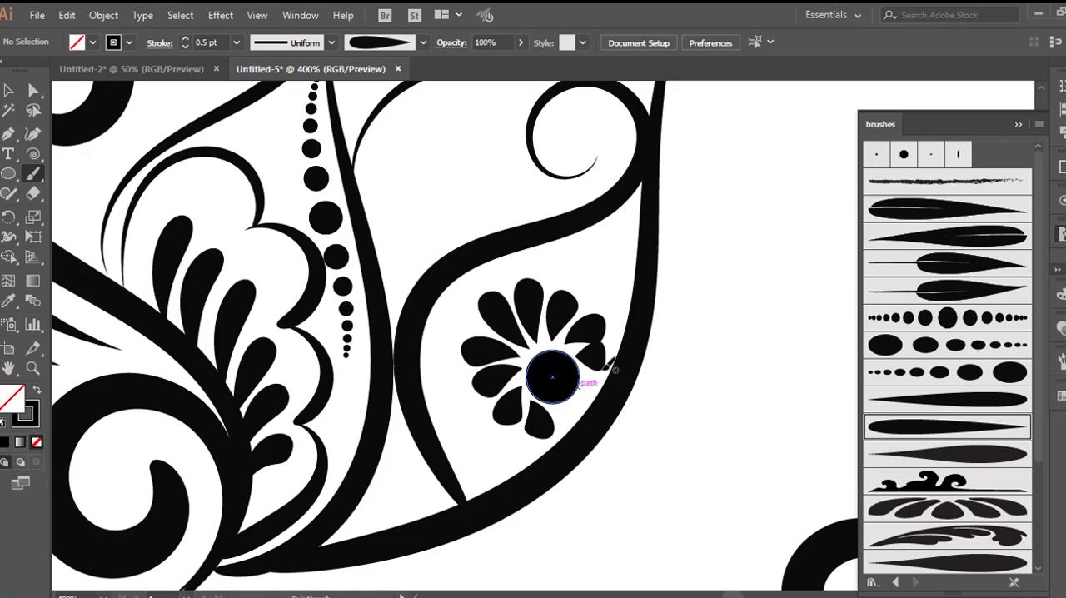
# Step: Paint two double-lobed outlines, one above the other, along the outer edge of the second leaf
pyautogui.moveTo(509, 225)
pyautogui.mouseDown()
pyautogui.moveTo(559, 183)
pyautogui.moveTo(612, 191)
pyautogui.moveTo(633, 229)
pyautogui.moveTo(617, 263)
pyautogui.moveTo(686, 248)
pyautogui.moveTo(704, 279)
pyautogui.moveTo(697, 324)
pyautogui.moveTo(607, 376)
pyautogui.moveTo(518, 405)
pyautogui.moveTo(499, 426)
pyautogui.mouseUp()
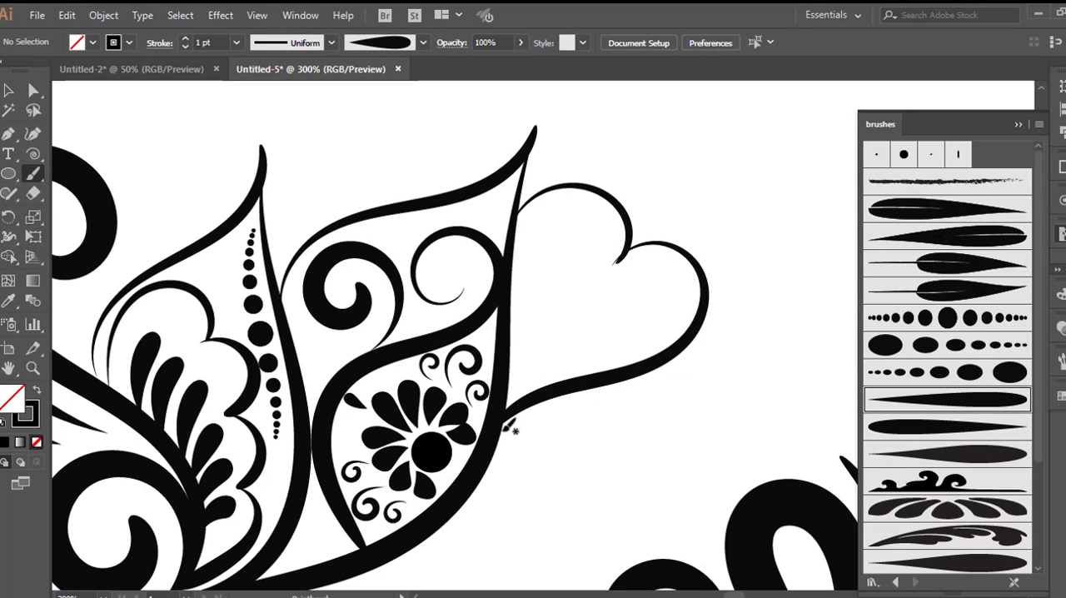
pyautogui.scroll(-3, 508, 428)
pyautogui.moveTo(529, 279)
pyautogui.mouseDown()
pyautogui.moveTo(607, 277)
pyautogui.moveTo(640, 323)
pyautogui.moveTo(586, 358)
pyautogui.moveTo(616, 379)
pyautogui.moveTo(620, 429)
pyautogui.moveTo(538, 457)
pyautogui.moveTo(369, 446)
pyautogui.moveTo(336, 459)
pyautogui.mouseUp()
pyautogui.scroll(2, 554, 278)
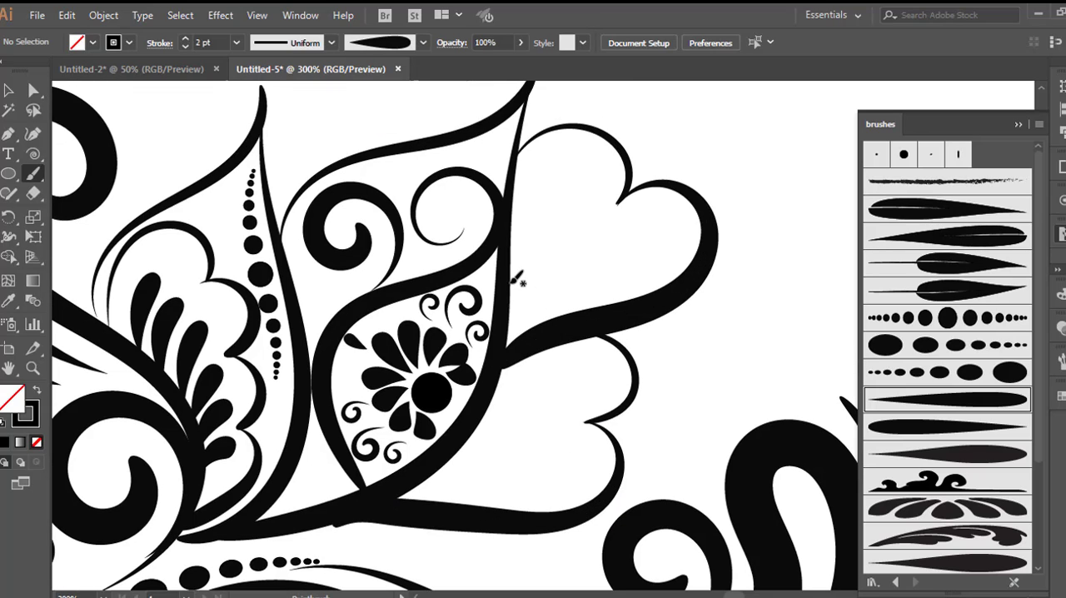
# Step: Paint a spiral inside the upper lobed shape and fan 0.5 pt teardrop petals beside it, undoing a misplaced petal
pyautogui.moveTo(512, 283)
pyautogui.mouseDown()
pyautogui.moveTo(524, 229)
pyautogui.moveTo(575, 219)
pyautogui.moveTo(597, 236)
pyautogui.moveTo(600, 253)
pyautogui.moveTo(581, 290)
pyautogui.moveTo(551, 293)
pyautogui.moveTo(539, 277)
pyautogui.moveTo(545, 244)
pyautogui.moveTo(563, 271)
pyautogui.mouseUp()
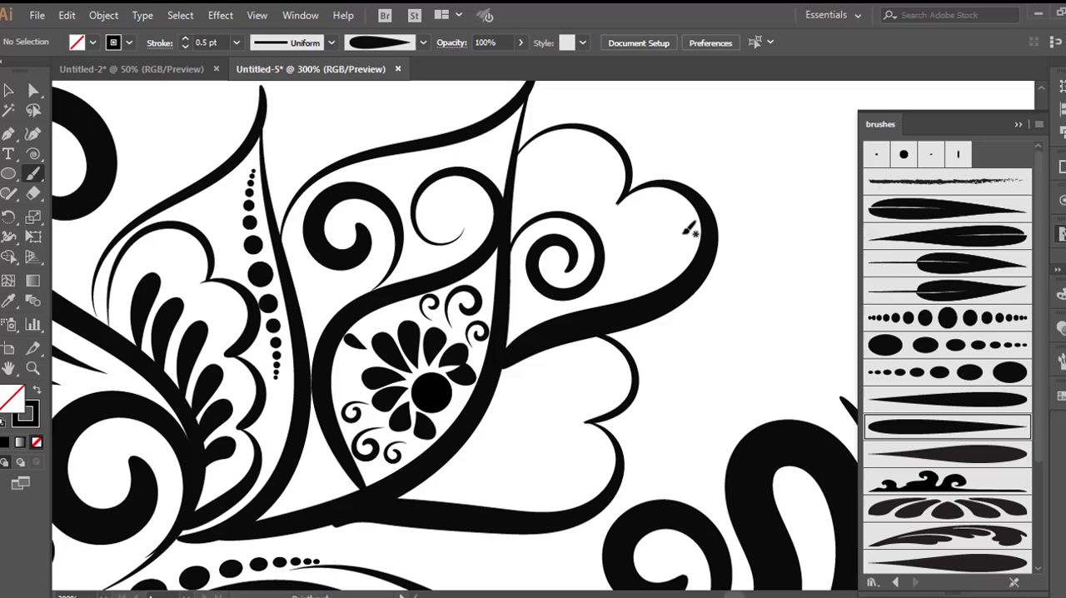
pyautogui.moveTo(684, 234); pyautogui.dragTo(614, 248)
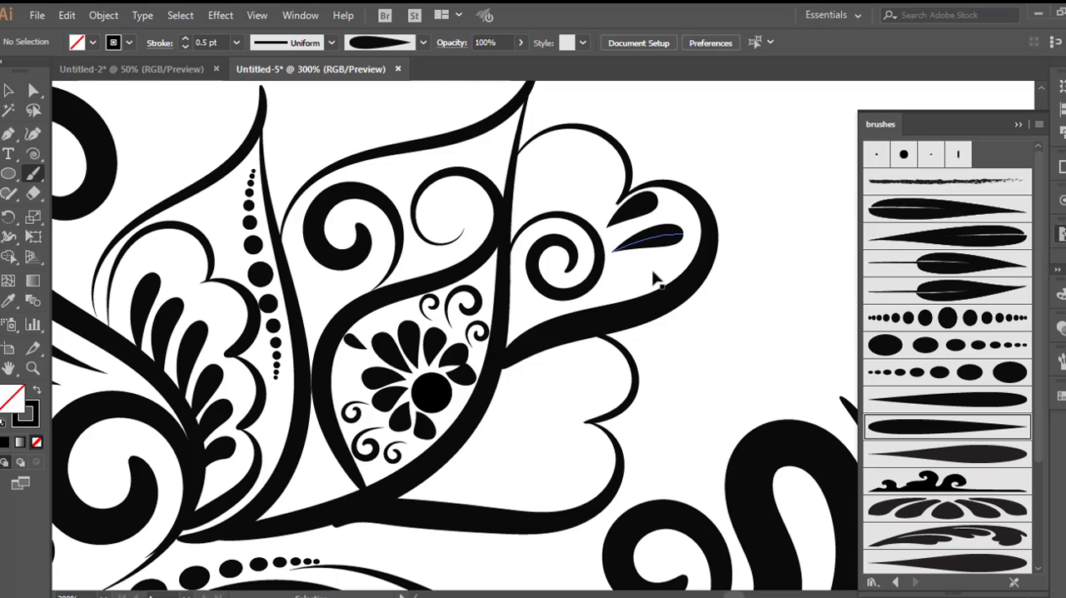
pyautogui.hotkey('ctrl', 'z')
pyautogui.scroll(1, 651, 270)
pyautogui.scroll(1, 651, 271)
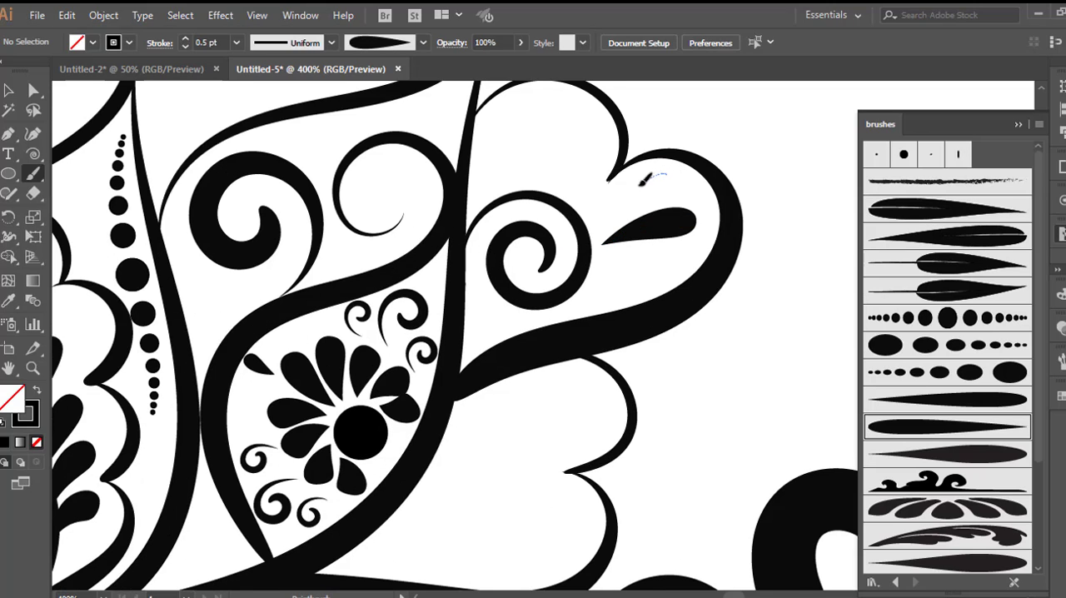
pyautogui.moveTo(604, 229); pyautogui.dragTo(605, 230)
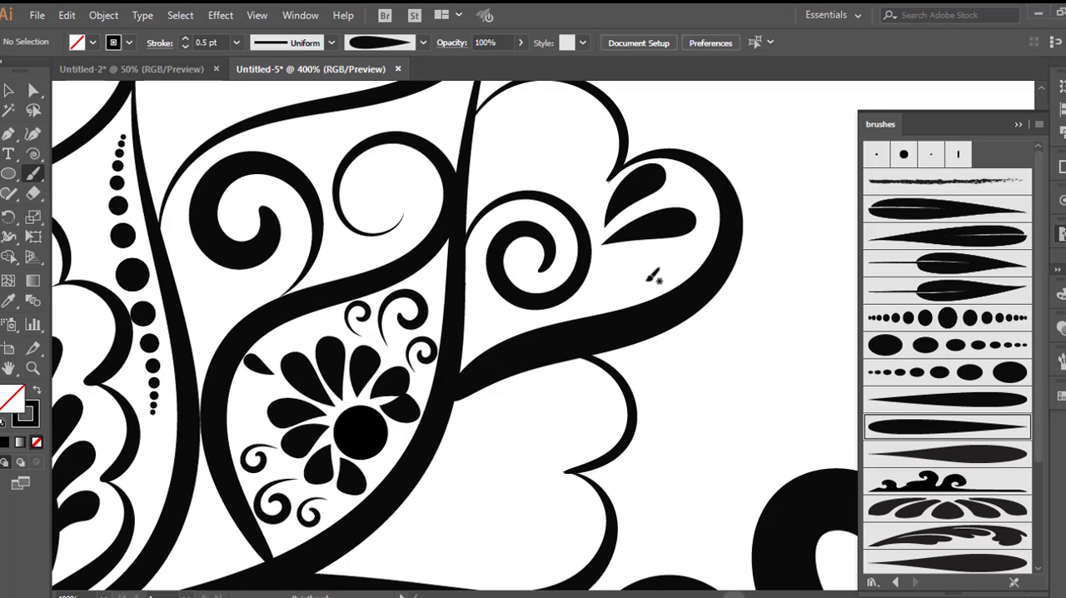
pyautogui.moveTo(671, 260); pyautogui.dragTo(613, 250)
# Step: Paint a 1 pt spiral in the top lobe, above the existing spiral, with the tapered brush
pyautogui.scroll(2, 209, 42)
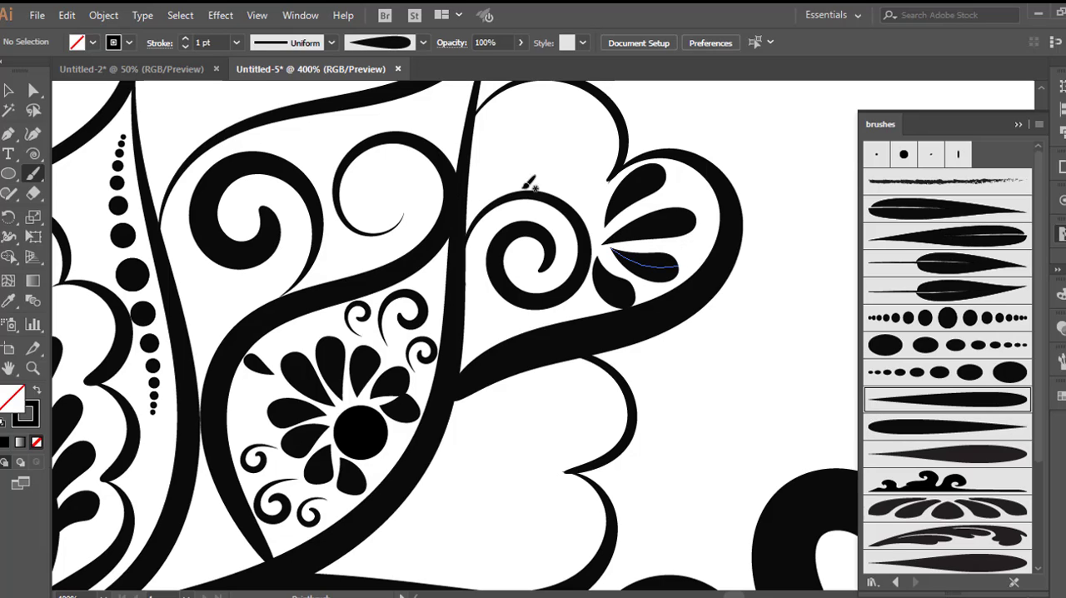
pyautogui.moveTo(579, 184)
pyautogui.mouseDown()
pyautogui.moveTo(599, 135)
pyautogui.moveTo(568, 97)
pyautogui.moveTo(532, 95)
pyautogui.moveTo(511, 110)
pyautogui.moveTo(516, 157)
pyautogui.moveTo(545, 163)
pyautogui.mouseUp()
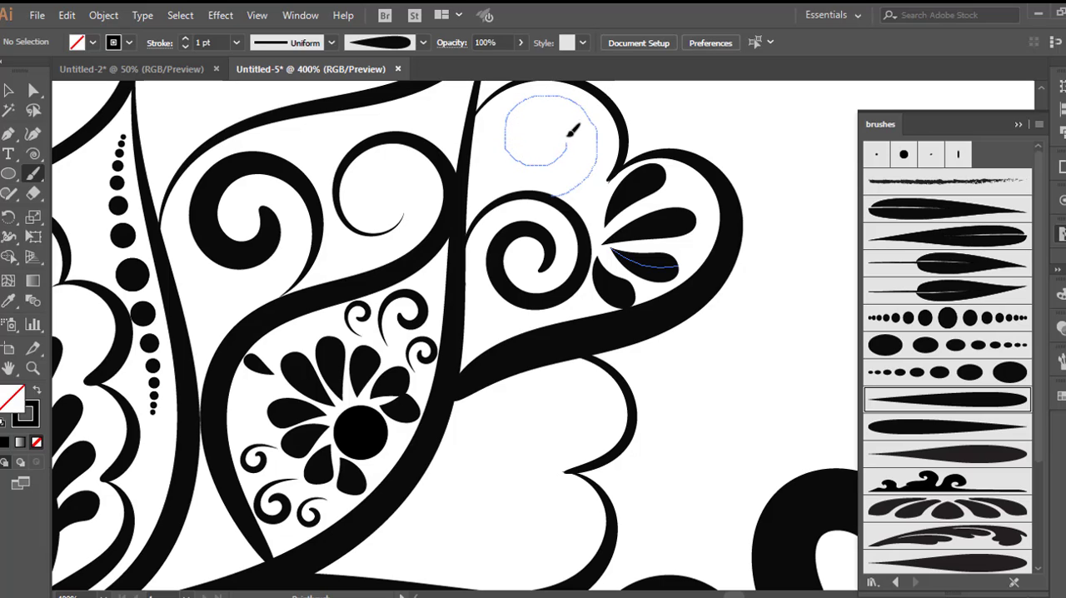
pyautogui.moveTo(553, 125); pyautogui.dragTo(555, 125)
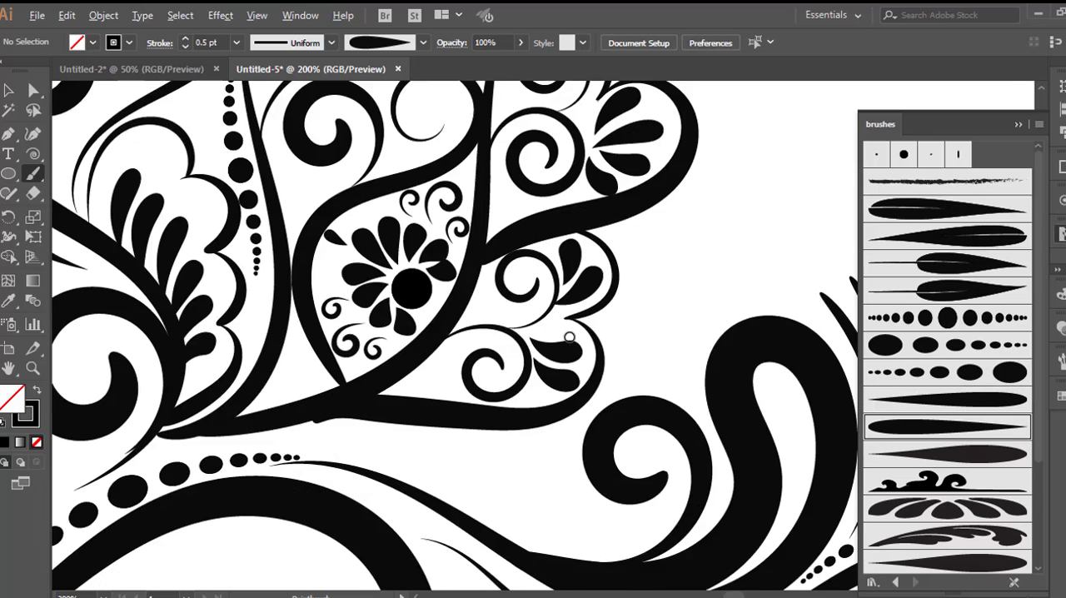
# Step: Fan 0.5 pt teardrop petals inside the lobes beside the second leaf, and review the whole mirrored ornament
pyautogui.scroll(-3, 569, 336)
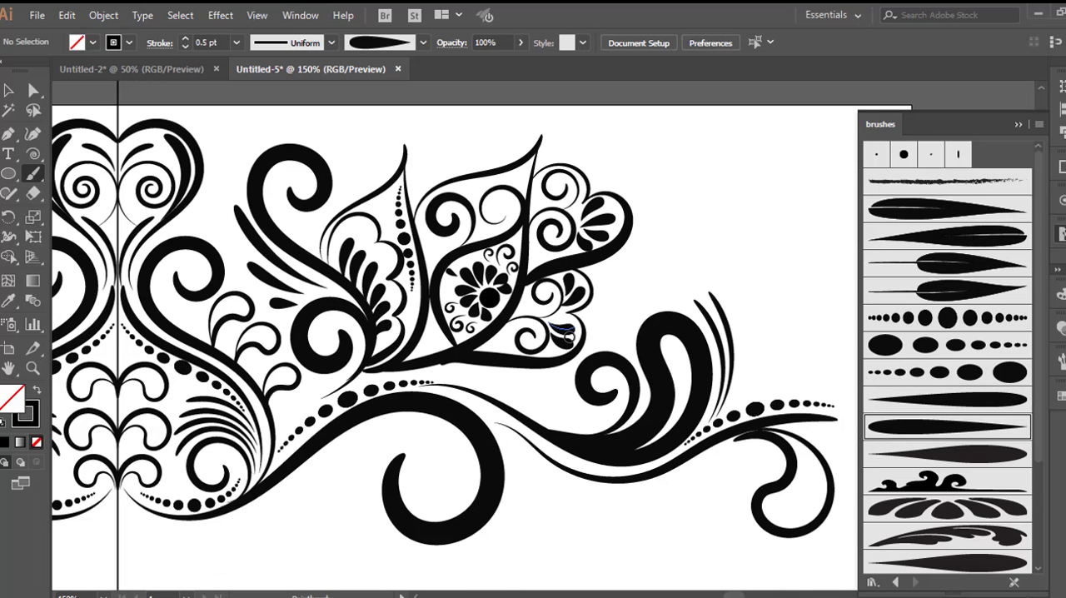
pyautogui.scroll(-2, 568, 335)
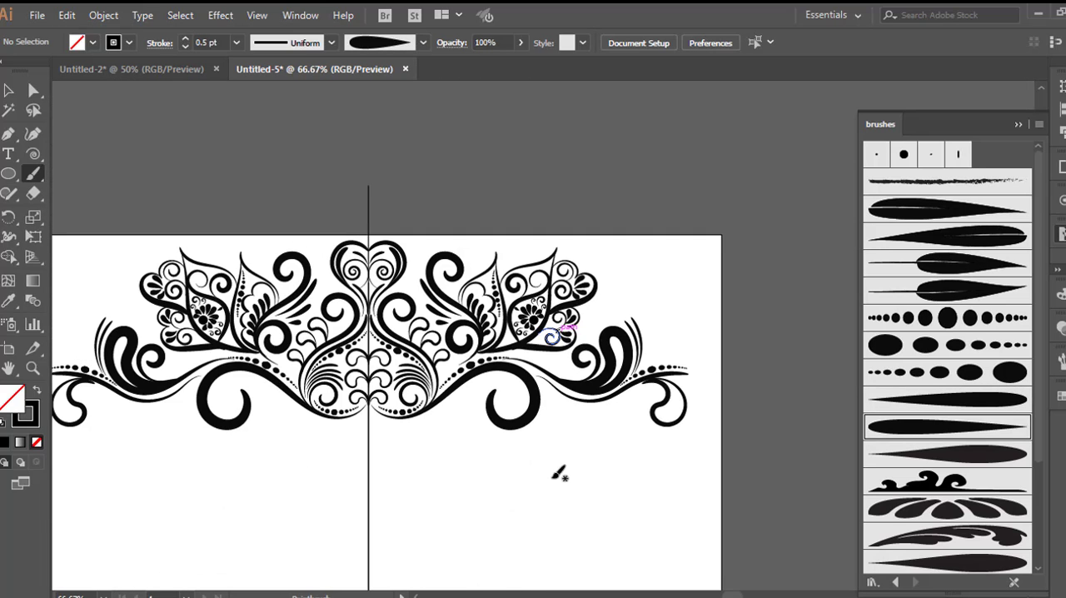
pyautogui.press('v')
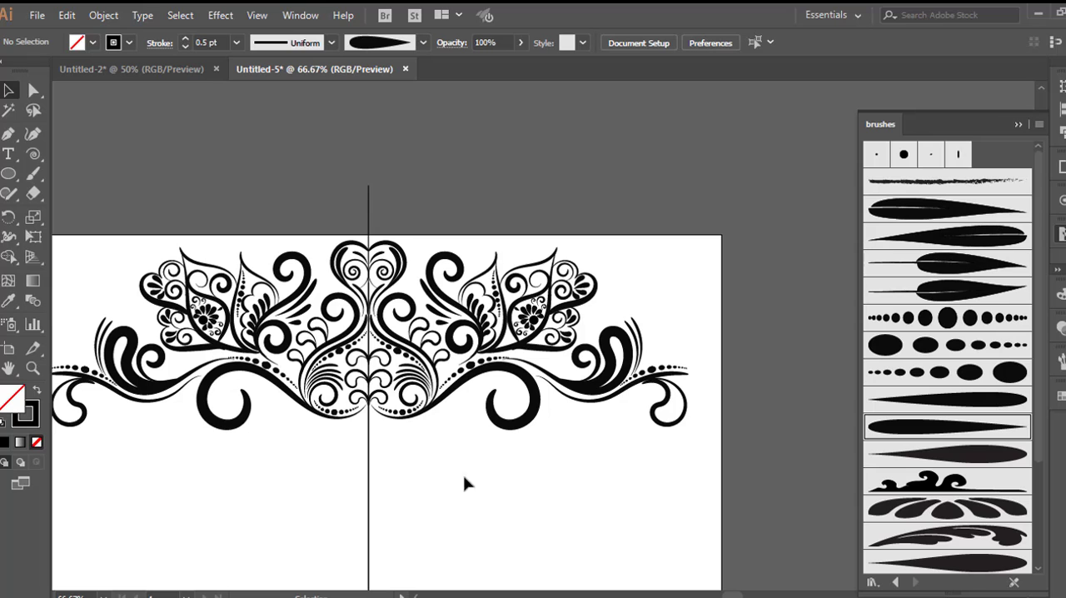
pyautogui.scroll(-1, 510, 471)
pyautogui.scroll(-3, 517, 472)
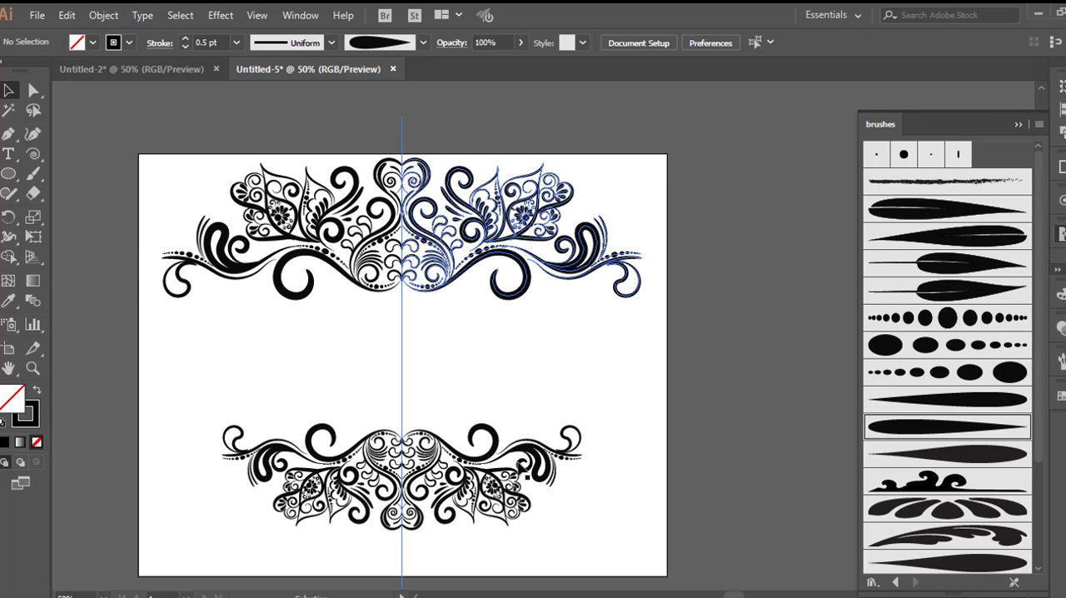
# Step: Paint a 1 pt tapered curve around the outside of the large scroll, ending at the scroll's tip
pyautogui.scroll(1, 498, 433)
pyautogui.scroll(2, 498, 433)
pyautogui.press('b')
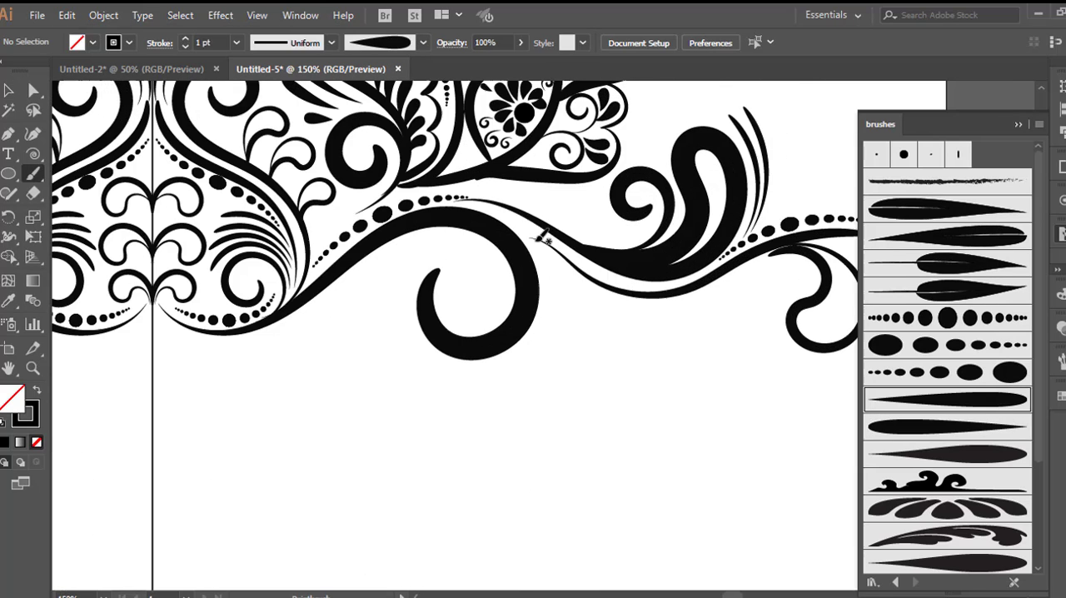
pyautogui.moveTo(531, 237)
pyautogui.mouseDown()
pyautogui.moveTo(560, 259)
pyautogui.moveTo(569, 306)
pyautogui.moveTo(554, 357)
pyautogui.moveTo(532, 377)
pyautogui.moveTo(450, 387)
pyautogui.moveTo(425, 377)
pyautogui.moveTo(401, 340)
pyautogui.mouseUp()
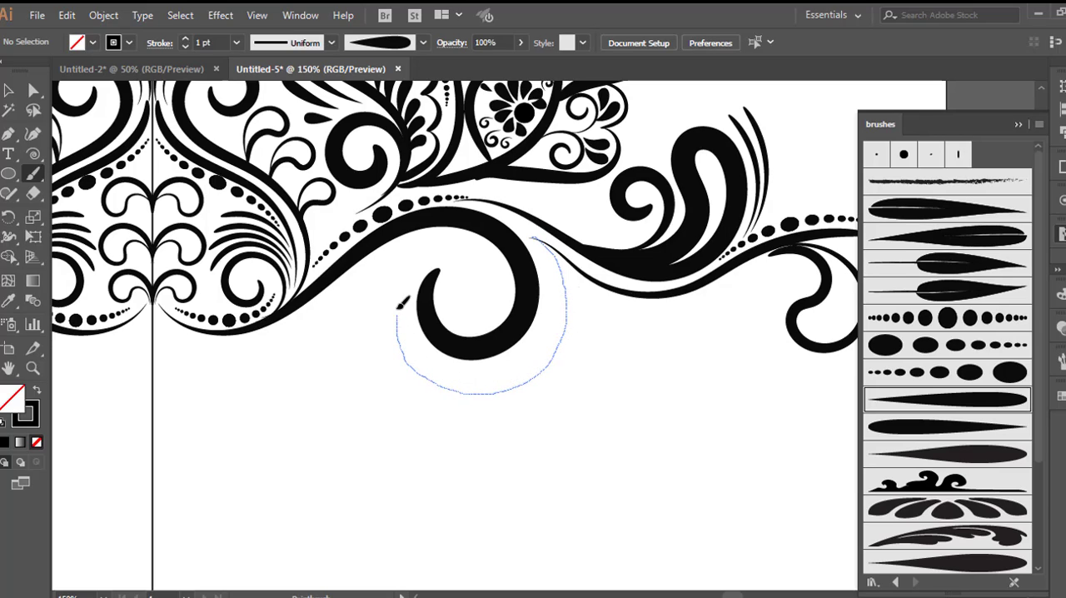
pyautogui.moveTo(444, 264); pyautogui.dragTo(440, 267)
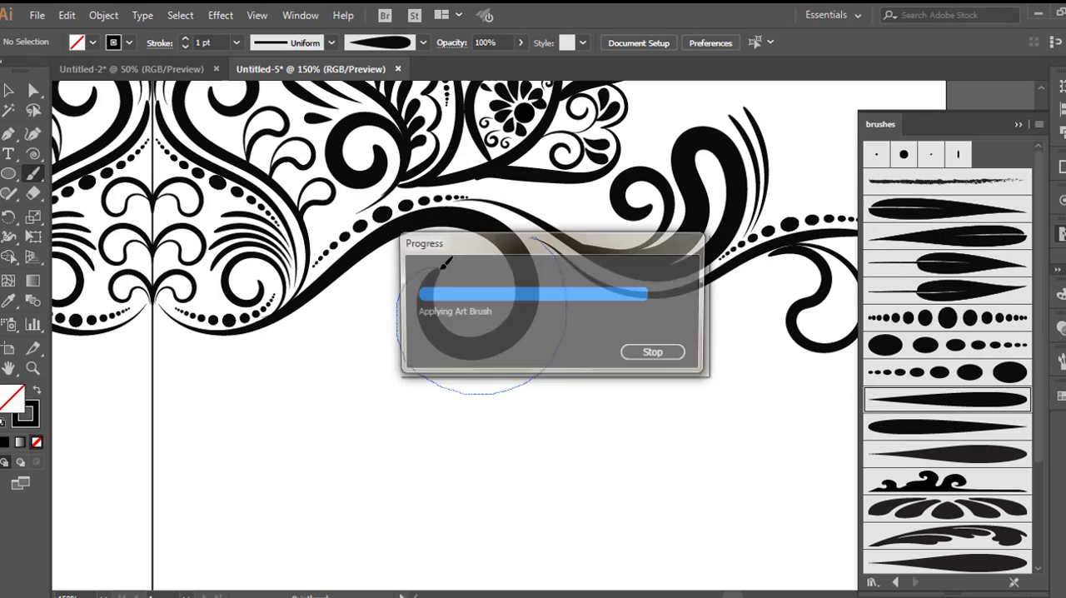
# Step: Extend the ornament from the underside of the large scroll with tapered curves and a large spiral below the dotted leaf
pyautogui.scroll(-2, 508, 329)
pyautogui.moveTo(517, 332); pyautogui.dragTo(588, 363)
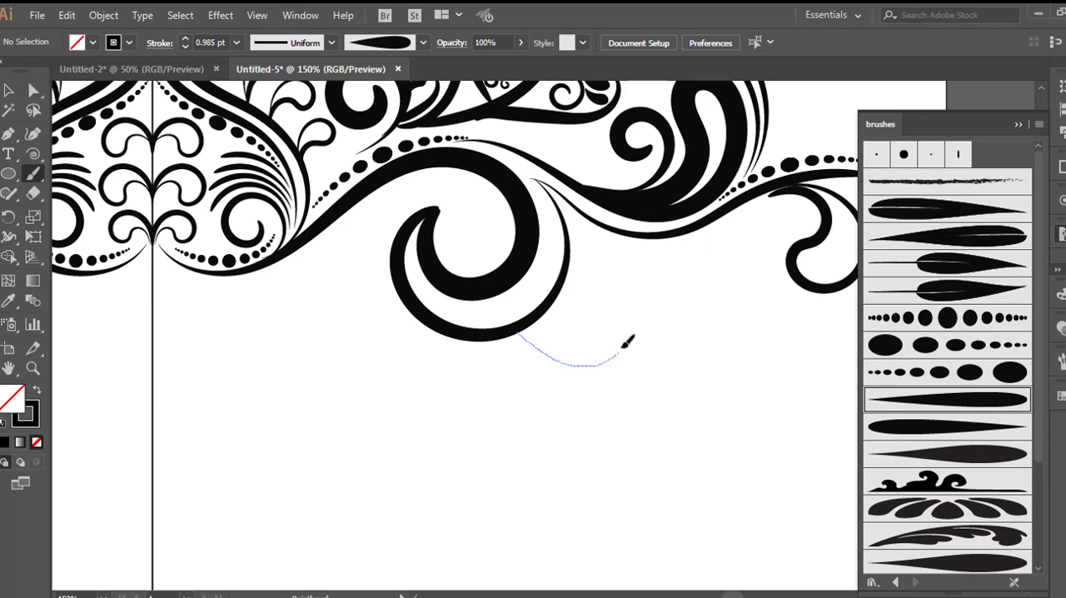
pyautogui.moveTo(626, 314)
pyautogui.mouseDown()
pyautogui.moveTo(654, 359)
pyautogui.moveTo(814, 379)
pyautogui.moveTo(795, 351)
pyautogui.moveTo(722, 337)
pyautogui.moveTo(690, 323)
pyautogui.moveTo(670, 297)
pyautogui.moveTo(666, 278)
pyautogui.moveTo(701, 300)
pyautogui.moveTo(729, 291)
pyautogui.moveTo(769, 193)
pyautogui.mouseUp()
pyautogui.moveTo(658, 190)
pyautogui.mouseDown()
pyautogui.moveTo(682, 210)
pyautogui.moveTo(769, 217)
pyautogui.moveTo(788, 258)
pyautogui.moveTo(728, 323)
pyautogui.moveTo(698, 252)
pyautogui.moveTo(756, 247)
pyautogui.moveTo(738, 285)
pyautogui.mouseUp()
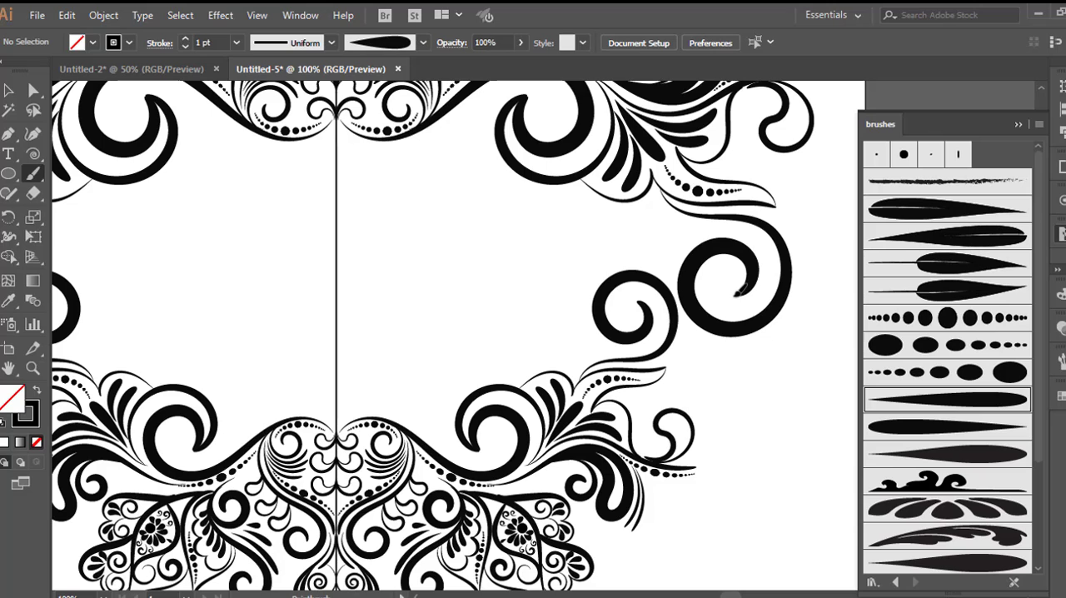
# Step: Paint a smaller 1 pt spiral on the inner side of the frame, just above the large spiral
pyautogui.scroll(-1, 612, 365)
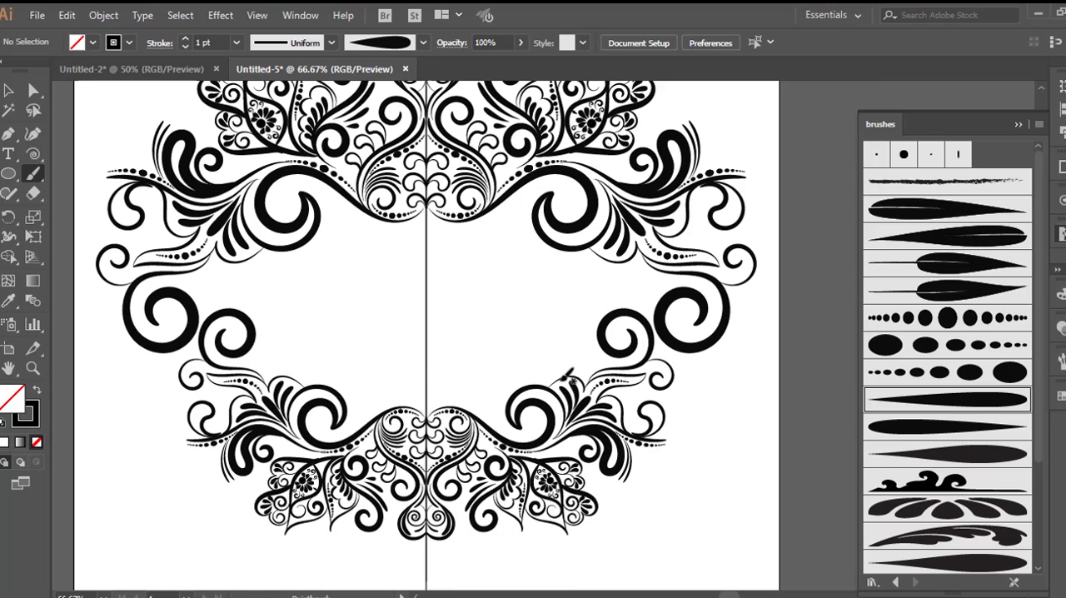
pyautogui.scroll(1, 630, 356)
pyautogui.scroll(2, 641, 317)
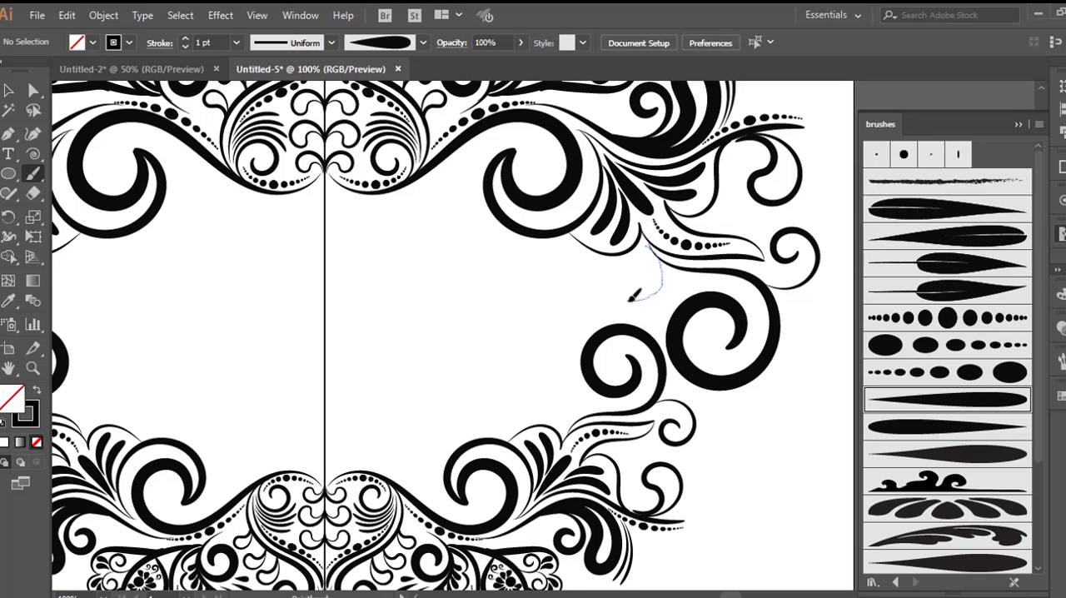
pyautogui.moveTo(630, 299)
pyautogui.mouseDown()
pyautogui.moveTo(619, 279)
pyautogui.moveTo(636, 277)
pyautogui.mouseUp()
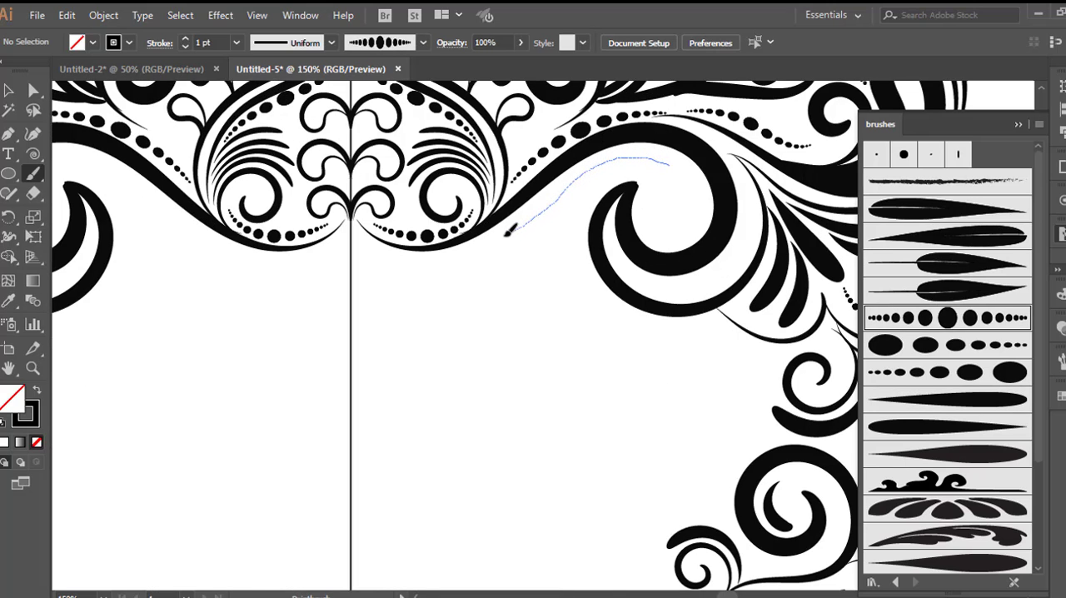
# Step: Paint a 1 pt row of dots along the underside of the central wavy stem, and review the completed frame
pyautogui.moveTo(507, 230); pyautogui.dragTo(423, 249)
pyautogui.scroll(-2, 523, 280)
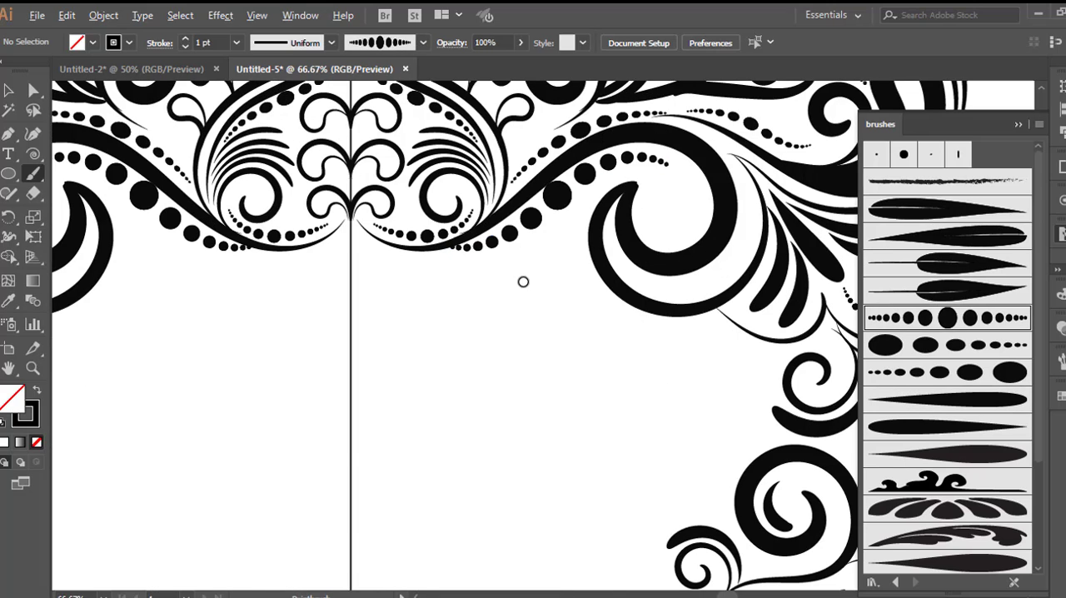
pyautogui.scroll(1, 529, 312)
pyautogui.scroll(-3, 535, 309)
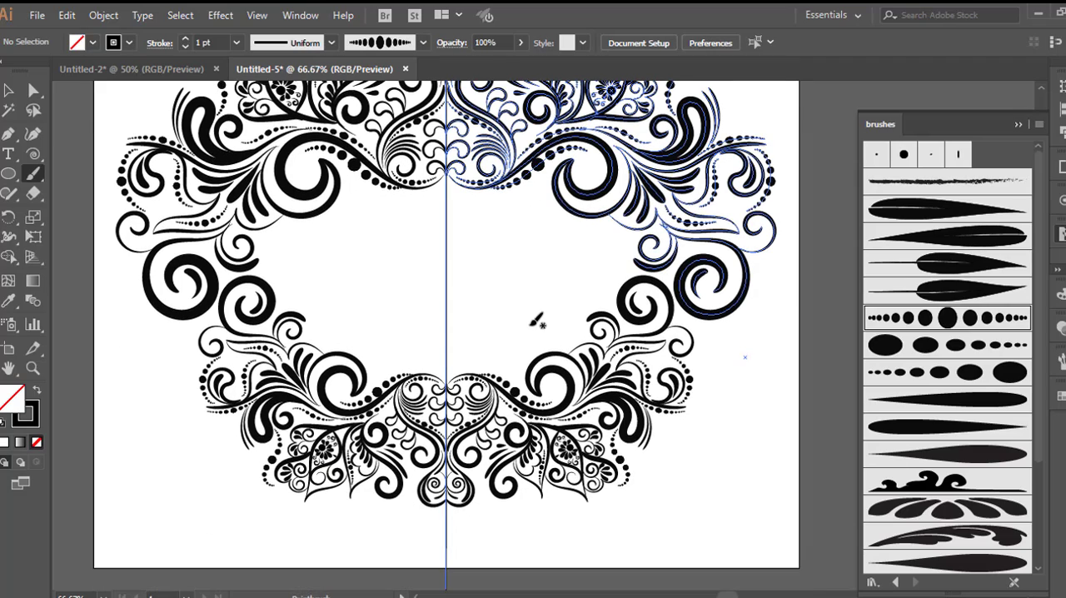
pyautogui.scroll(2, 537, 354)
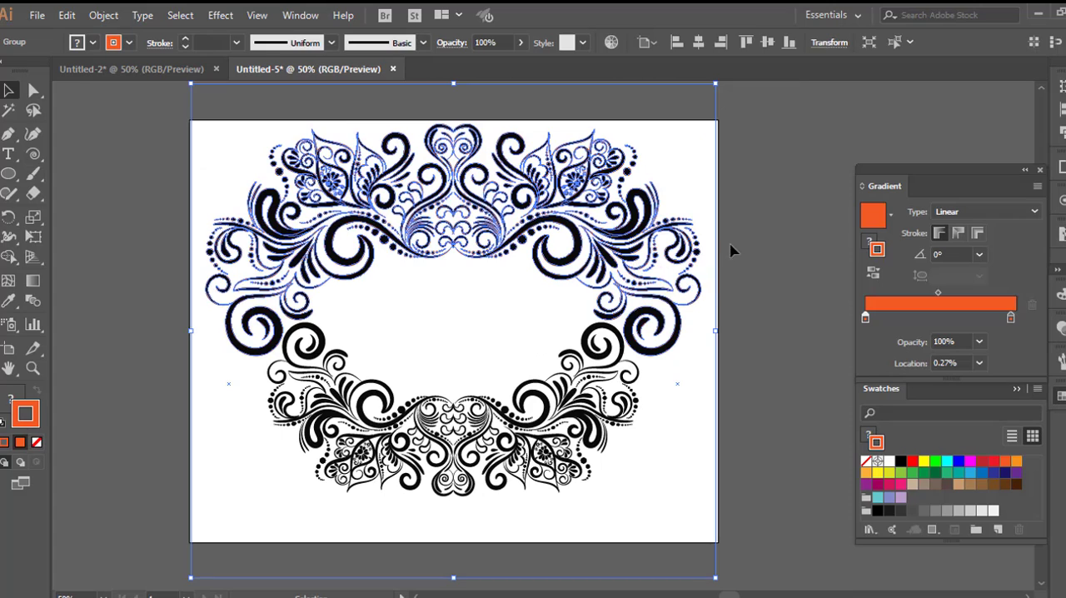
# Step: Select the upper ornament and colour its fill and stroke orange
pyautogui.click(733, 248)
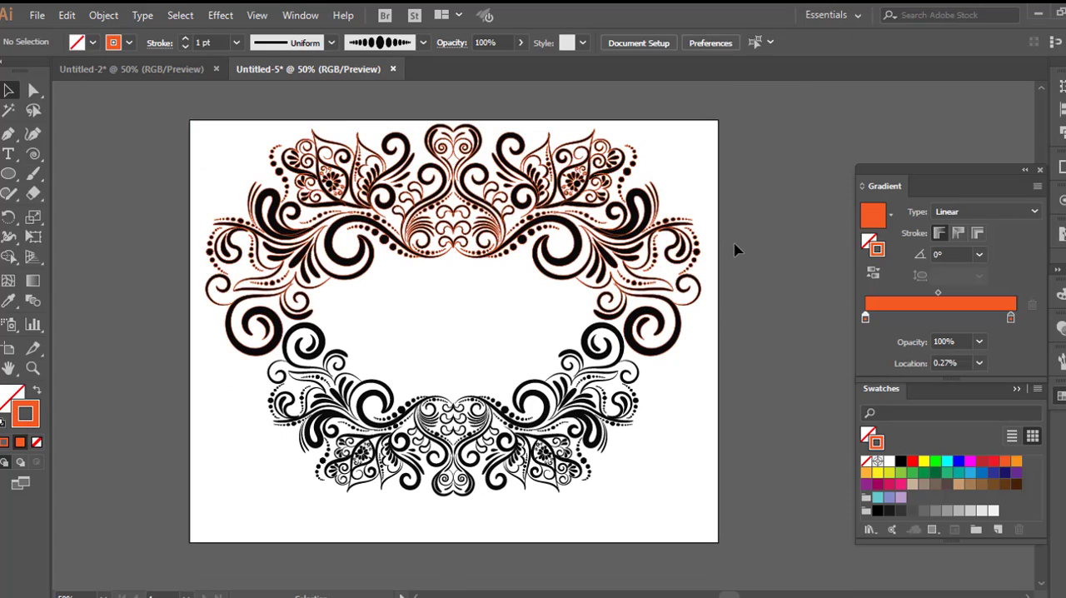
pyautogui.click(578, 243)
pyautogui.moveTo(1008, 468); pyautogui.dragTo(871, 243)
pyautogui.click(771, 262)
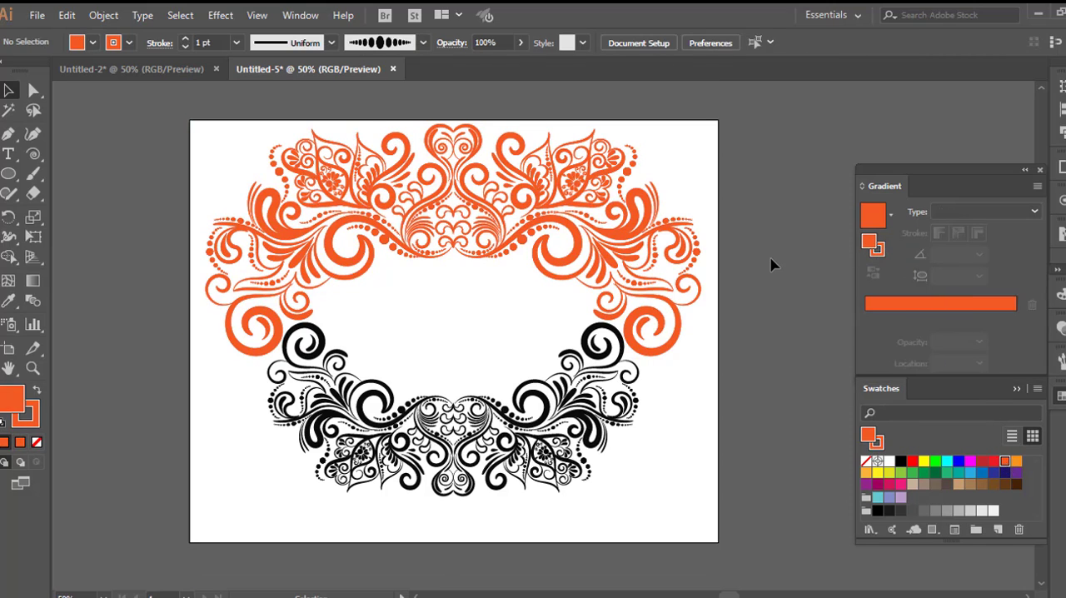
# Step: Fill the lower mirrored ornament with green
pyautogui.click(554, 443)
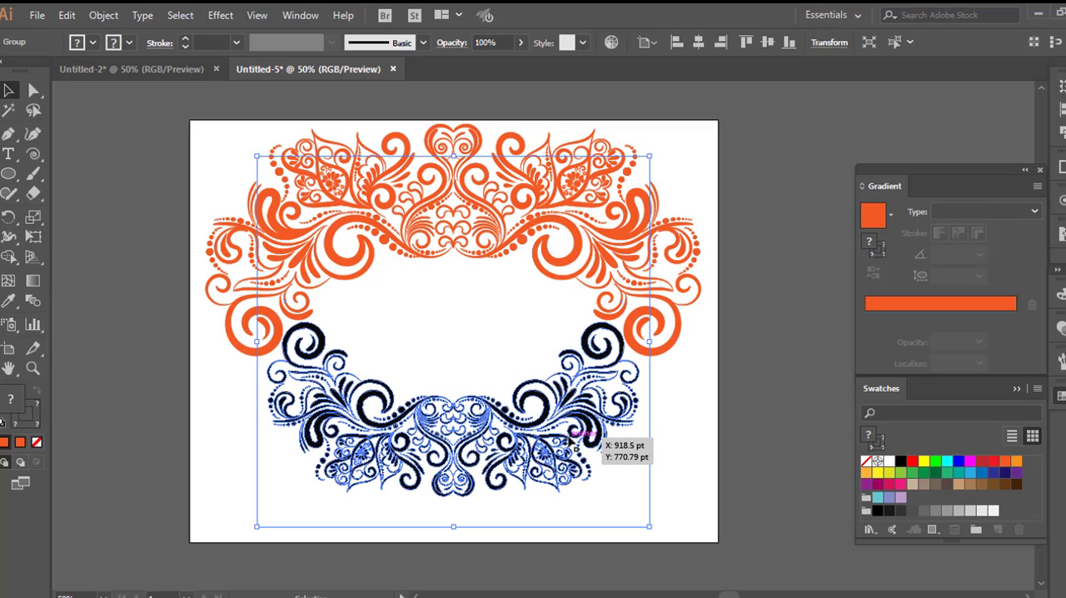
pyautogui.click(922, 474)
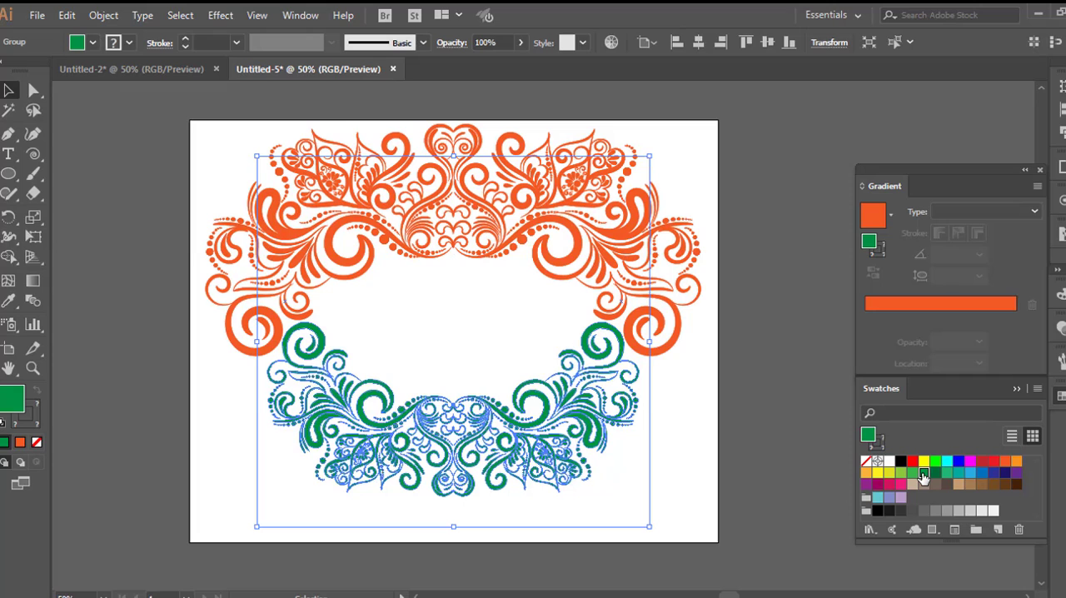
pyautogui.click(793, 407)
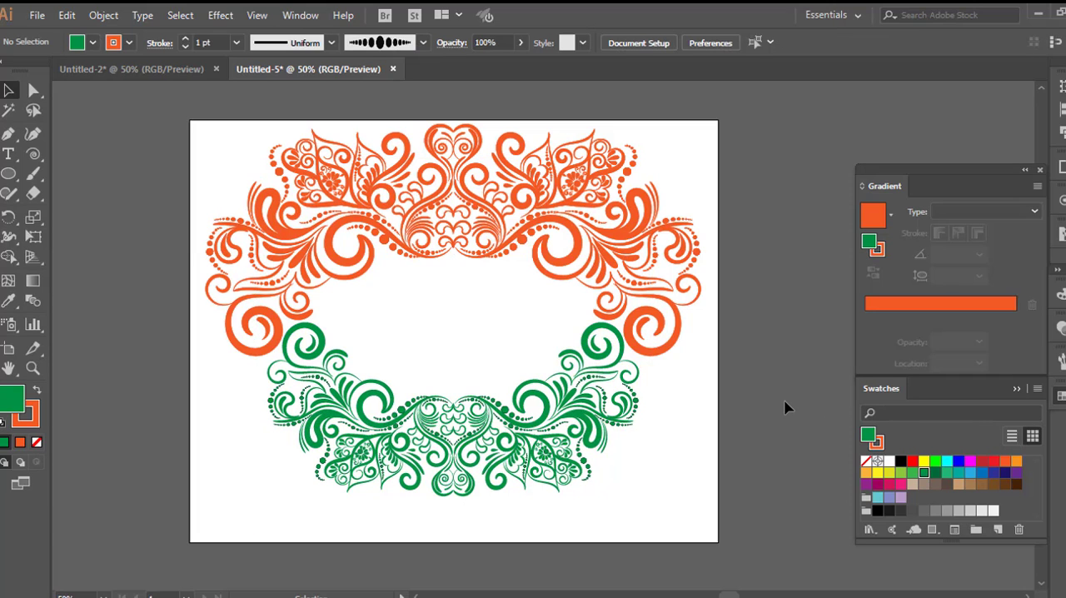
# Step: Paste the copied Indian flag and centre it between the orange and green ornaments
pyautogui.keyDown('alt'); pyautogui.scroll(1, 491, 440); pyautogui.keyUp('alt')
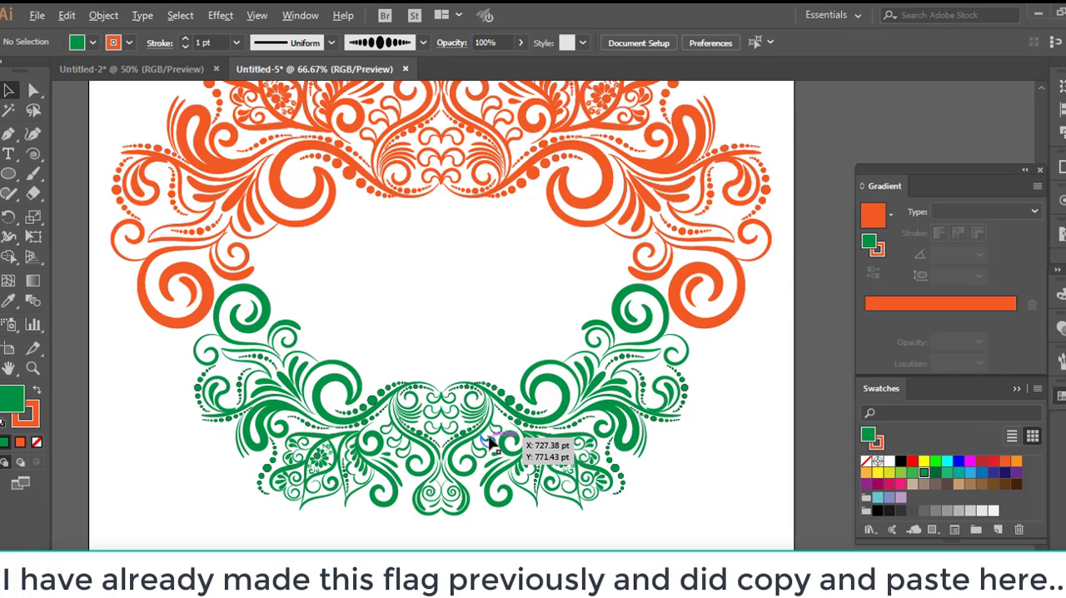
pyautogui.keyDown('alt'); pyautogui.scroll(-1, 491, 441); pyautogui.keyUp('alt')
pyautogui.hotkey('ctrl', 'v')
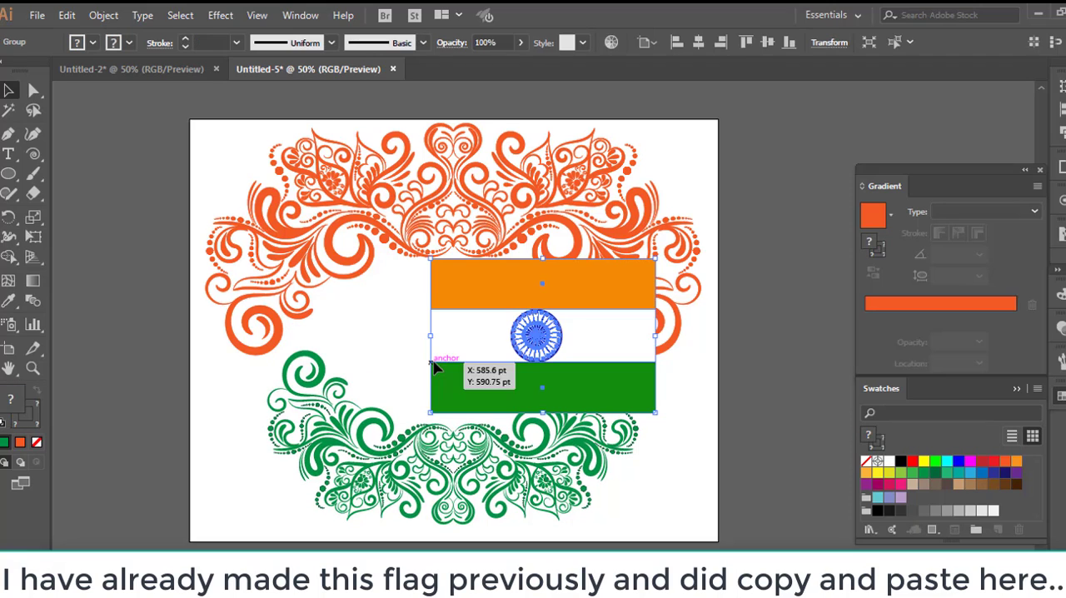
pyautogui.moveTo(534, 337); pyautogui.dragTo(465, 340)
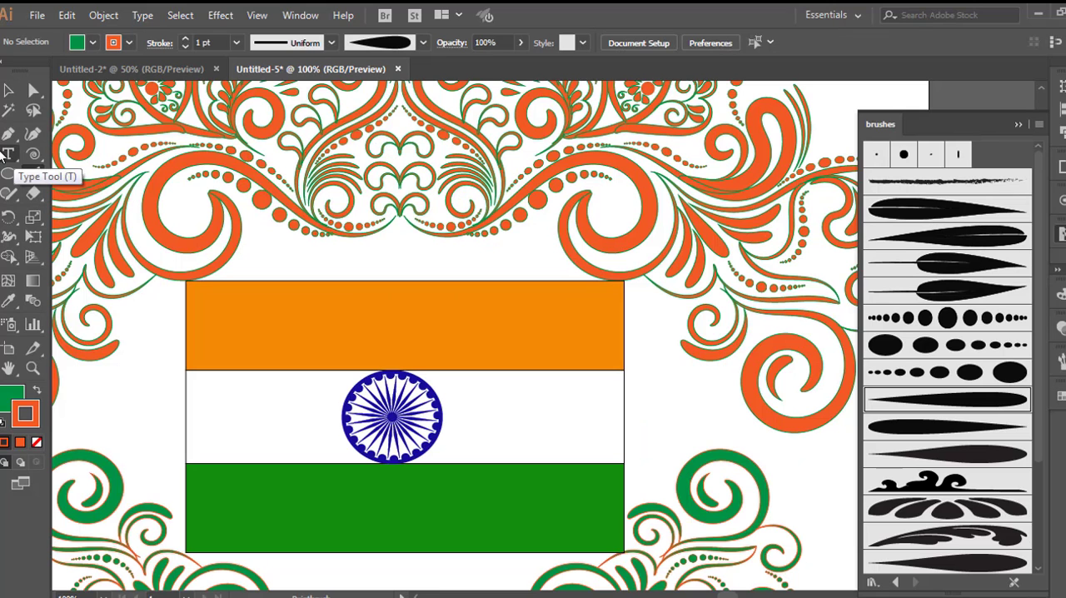
# Step: Add the text "Happy" in 12 pt Myriad Pro and place it above the flag's left half
pyautogui.click(16, 158)
pyautogui.click(379, 241)
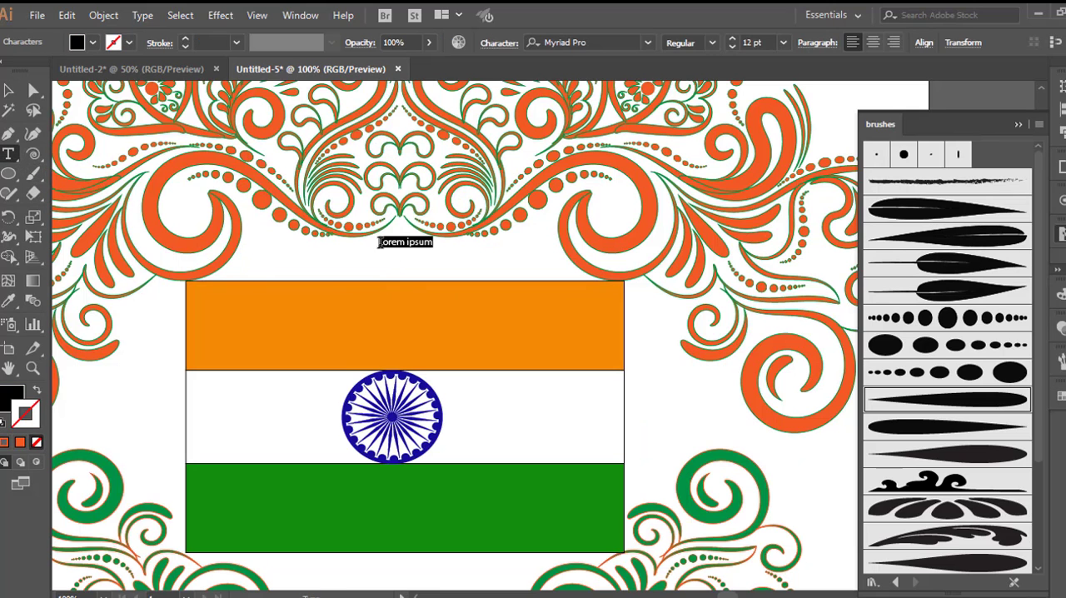
pyautogui.press('BackSpace')
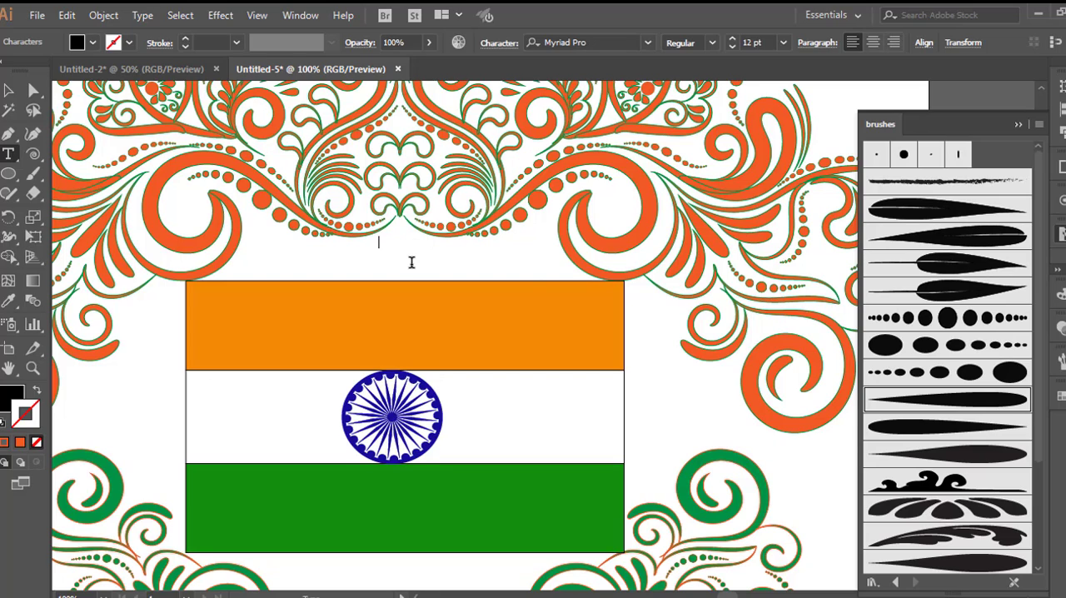
pyautogui.write('Happy')
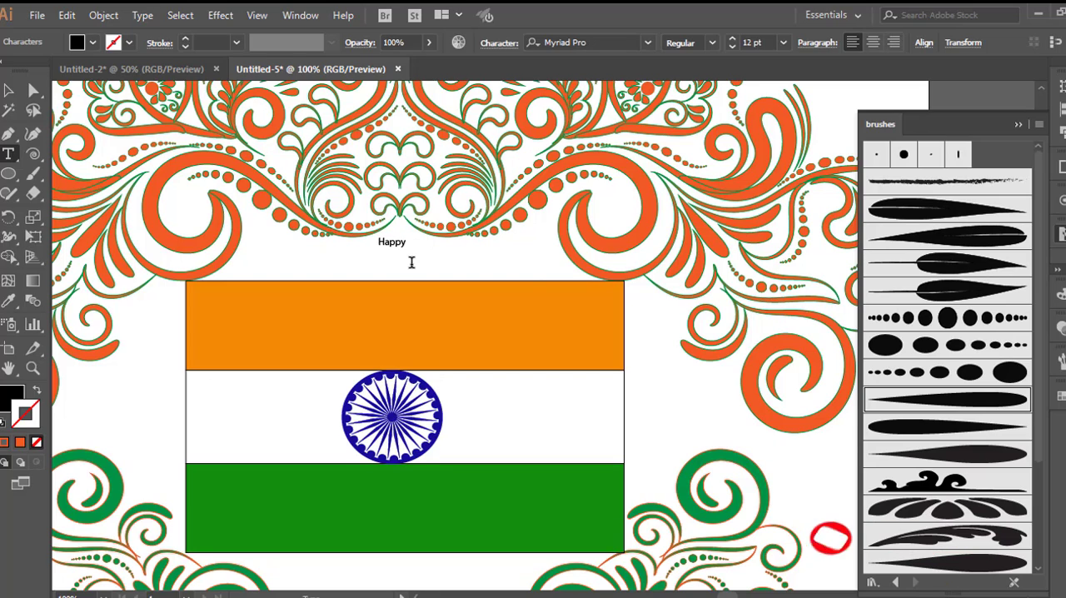
pyautogui.press('Escape')
pyautogui.moveTo(411, 263); pyautogui.dragTo(344, 271)
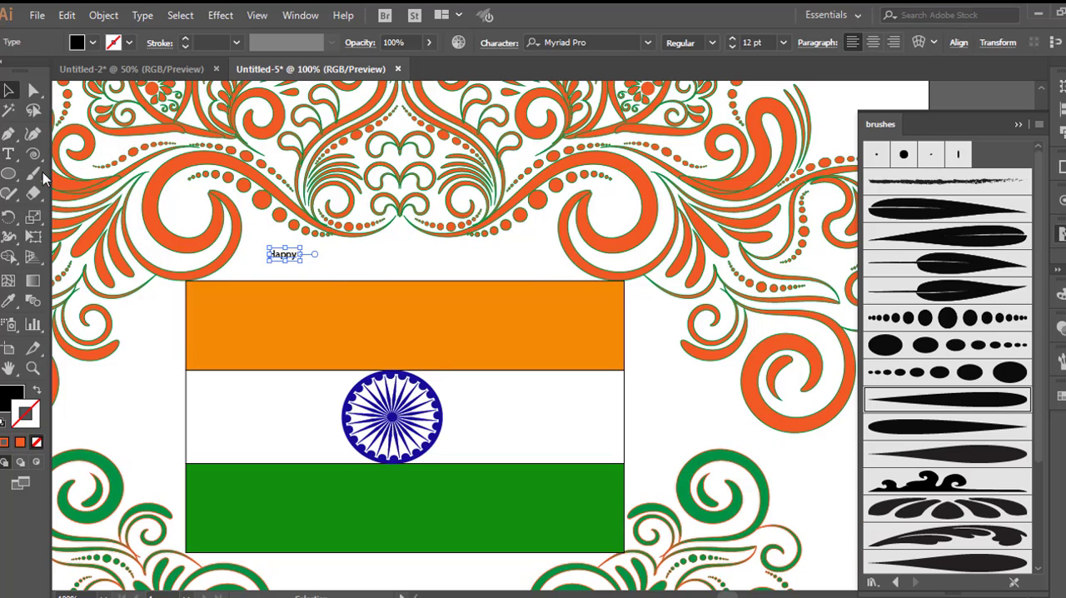
# Step: Add the separate texts "Independence" and "Day" beside "Happy" above the flag
pyautogui.click(124, 375)
pyautogui.press('t')
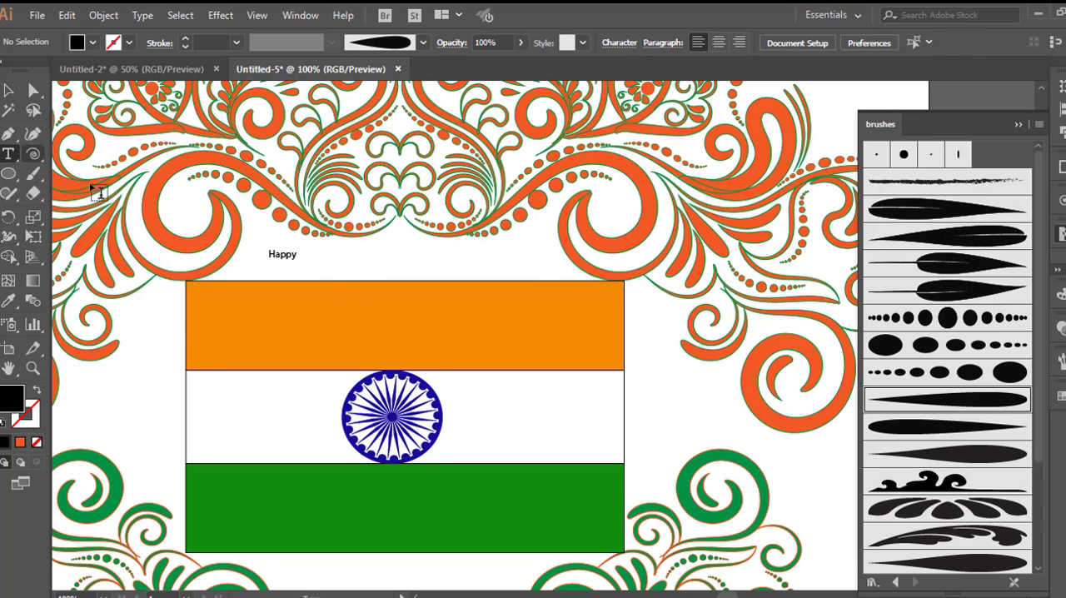
pyautogui.click(346, 260)
pyautogui.press('BackSpace')
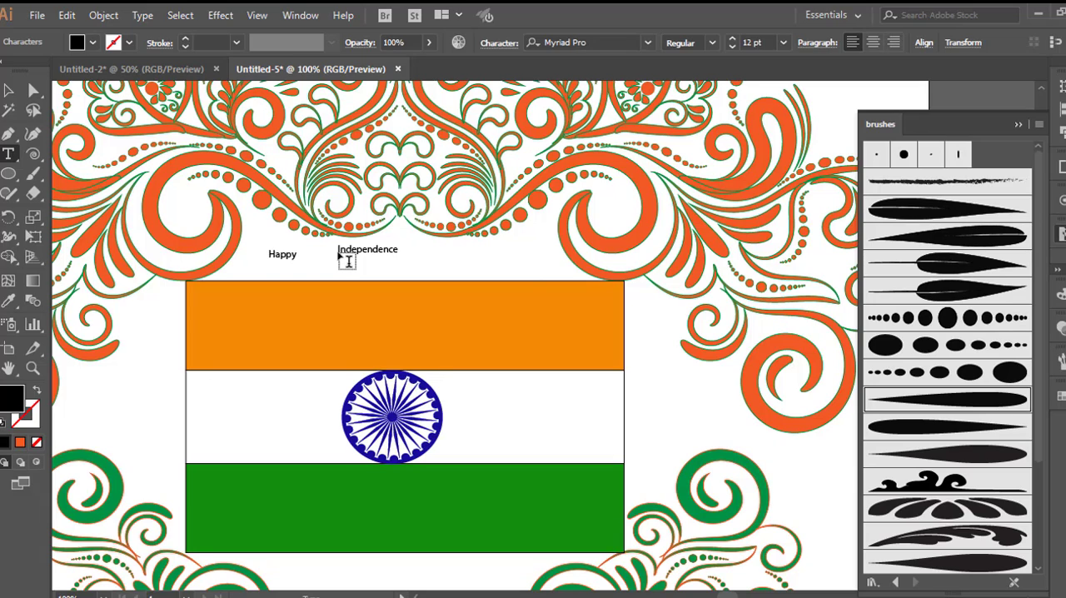
pyautogui.click(482, 258)
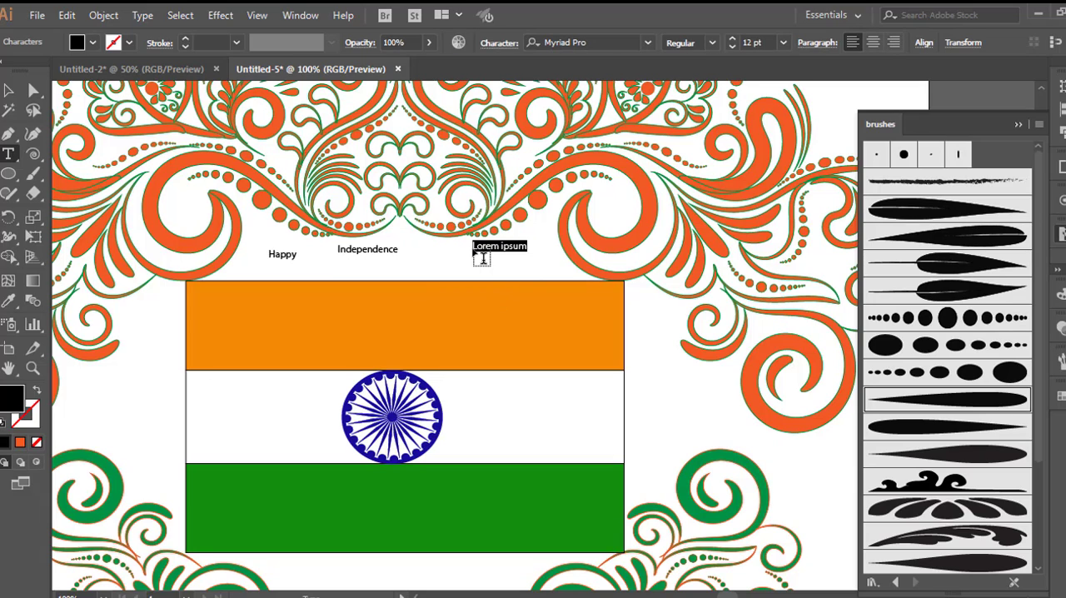
pyautogui.press('BackSpace')
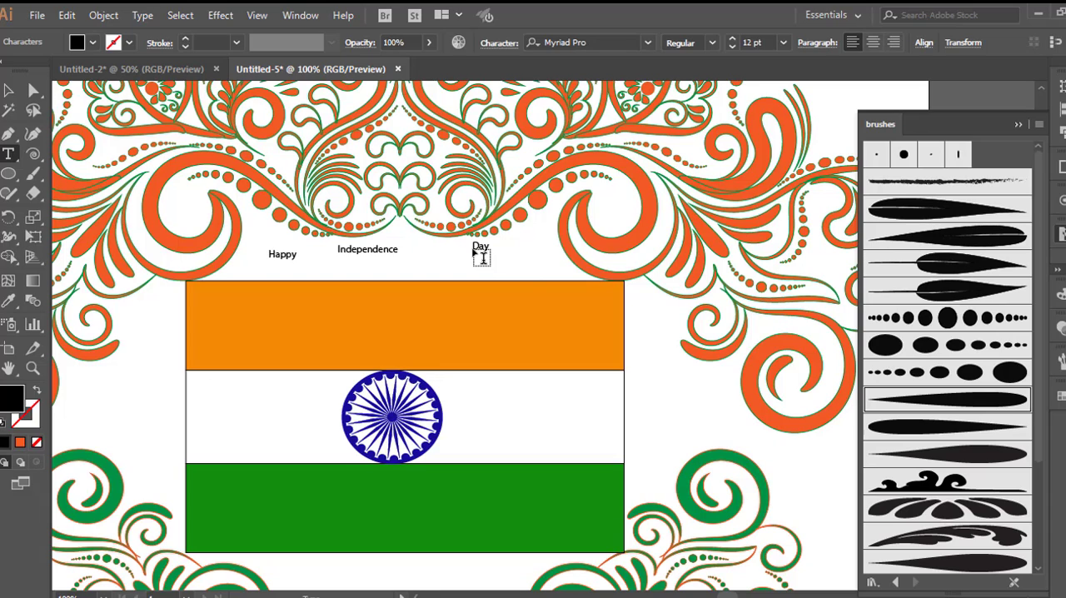
# Step: Set "Happy" to 48 pt and position it above the flag's upper left part
pyautogui.click(8, 90)
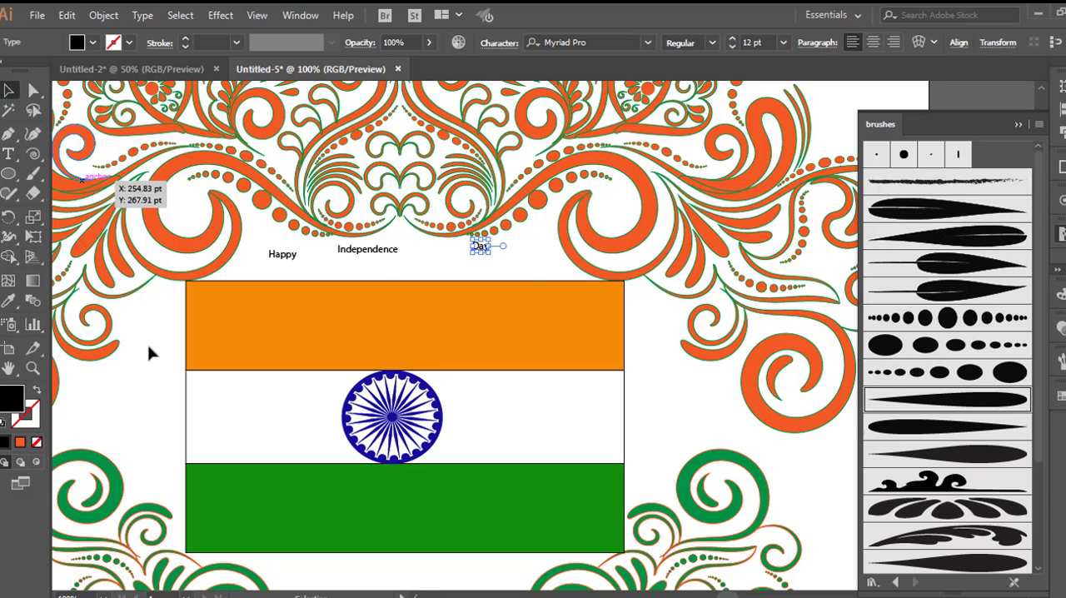
pyautogui.click(784, 43)
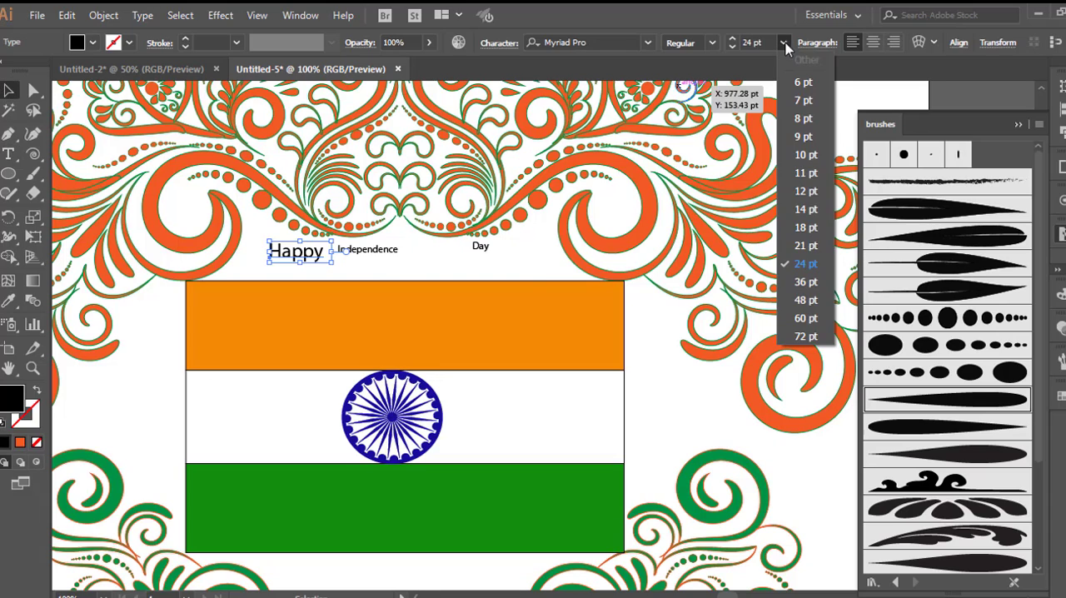
pyautogui.click(805, 300)
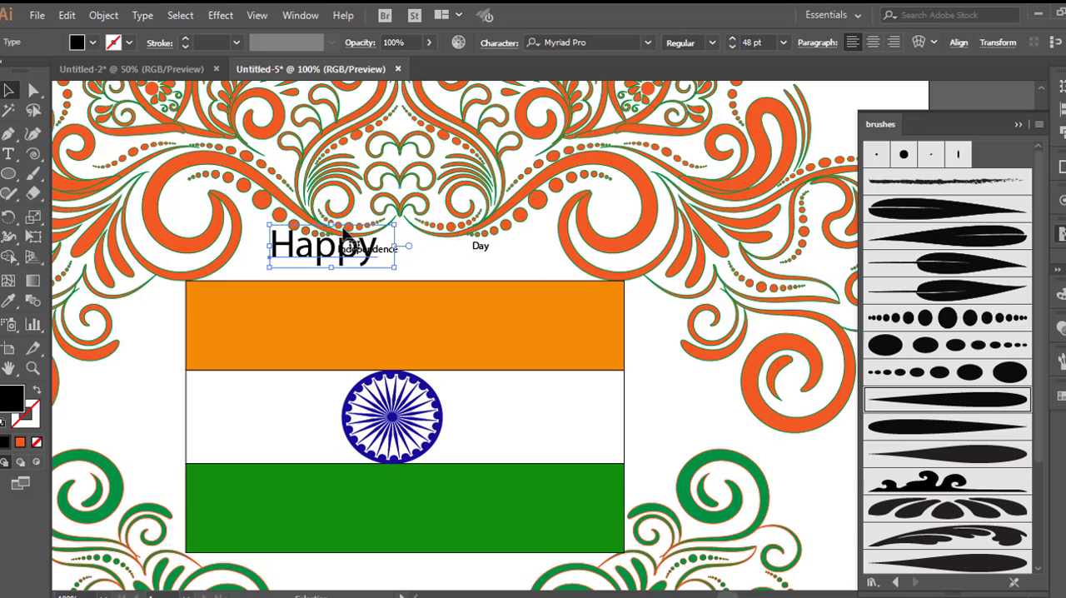
pyautogui.moveTo(315, 259); pyautogui.dragTo(287, 270)
# Step: Move "Day" below the flag and enlarge "Independence" to about 48.82 pt beside "Happy"
pyautogui.moveTo(392, 253); pyautogui.dragTo(406, 586)
pyautogui.moveTo(433, 259); pyautogui.dragTo(502, 258)
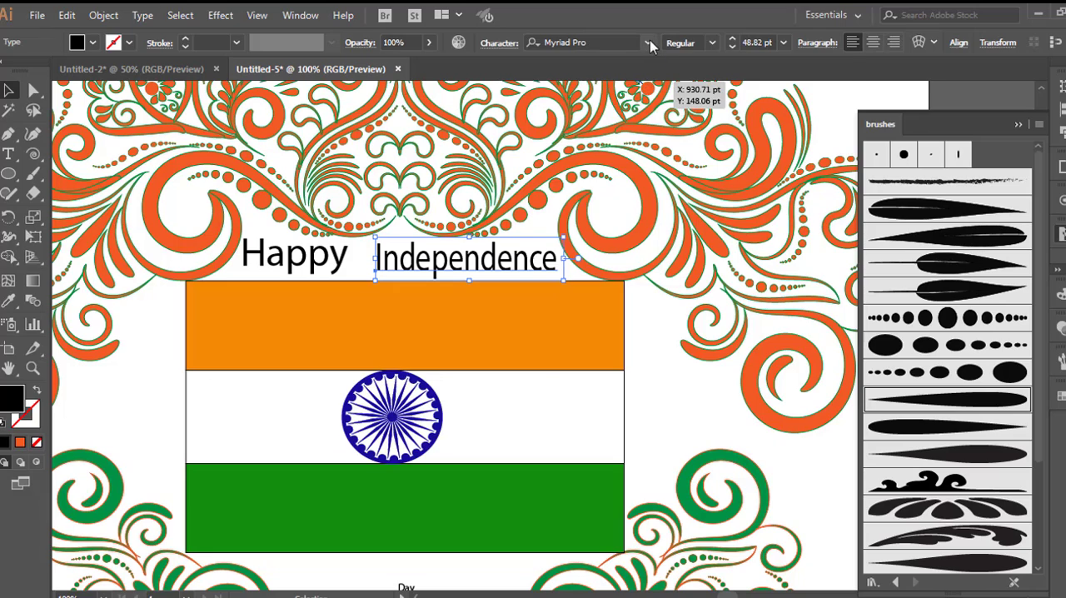
# Step: Set the greeting words in Niagara Solid, widen "Independence" and enlarge "Day" to about 59.88 pt below the flag
pyautogui.click(646, 42)
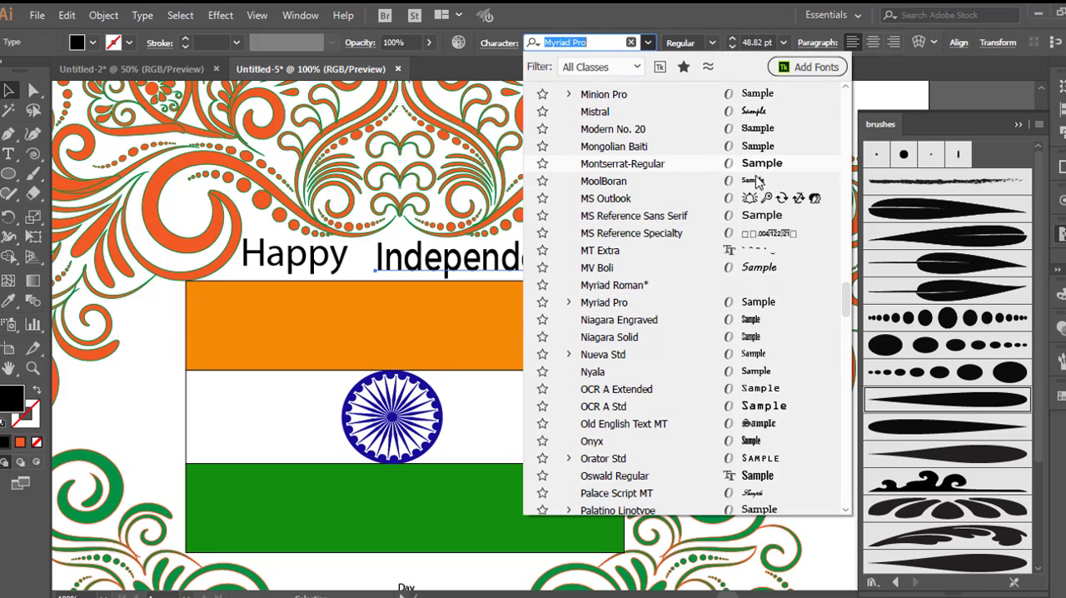
pyautogui.click(756, 327)
pyautogui.moveTo(483, 258); pyautogui.dragTo(564, 254)
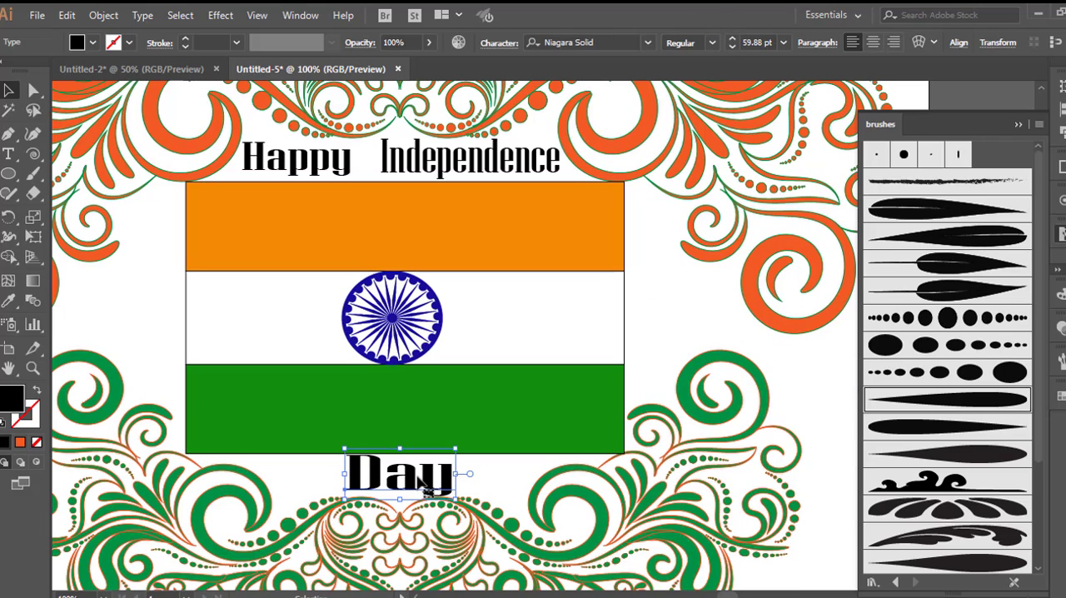
pyautogui.click(673, 314)
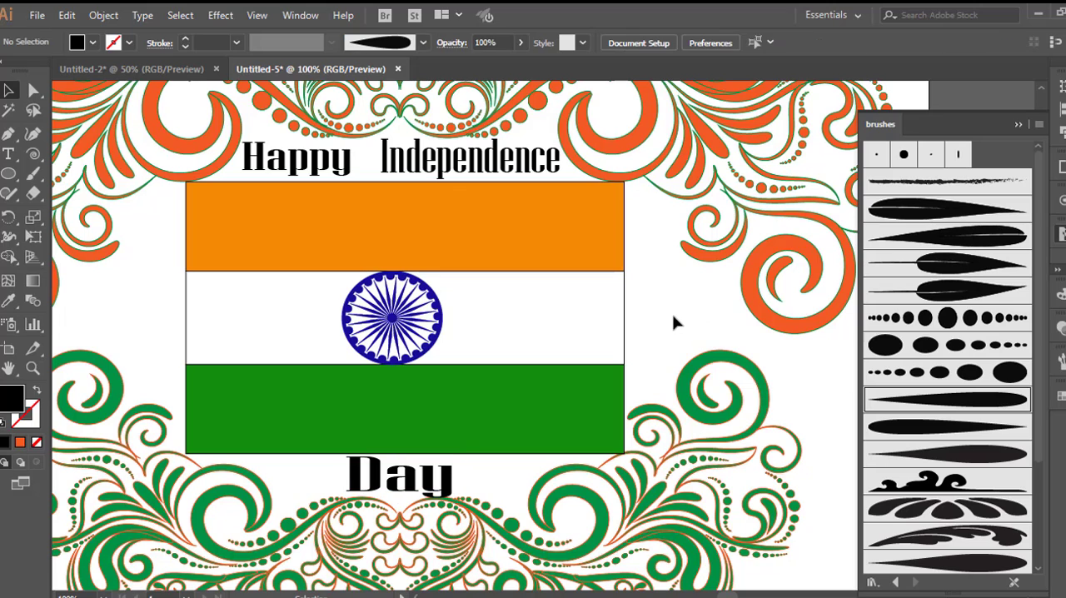